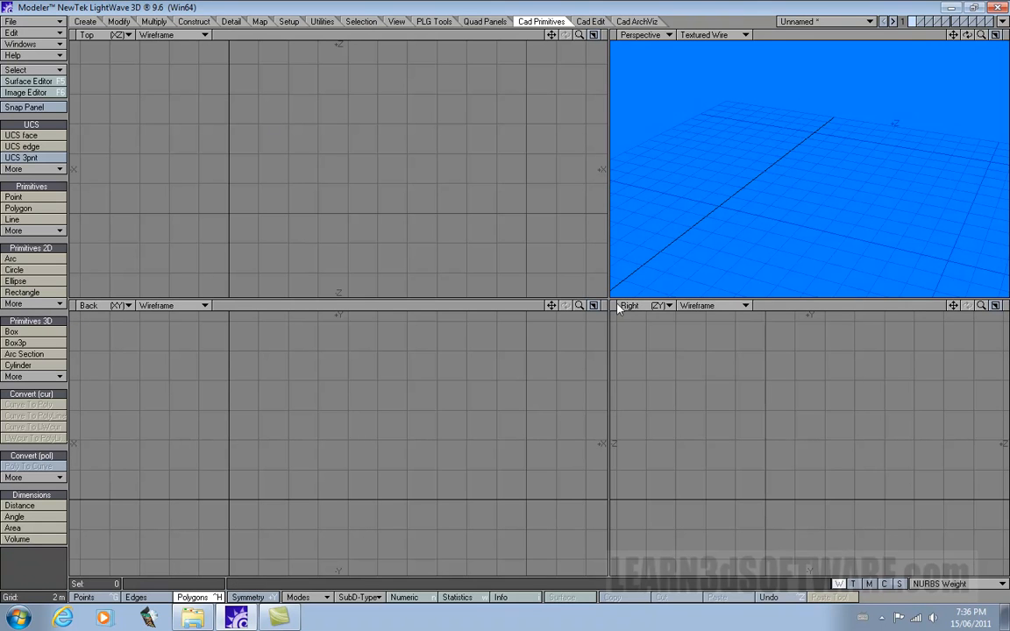
# Bring up the NGon numeric settings beside the drawing area and enlarge the Top view for drawing
pyautogui.press('n')
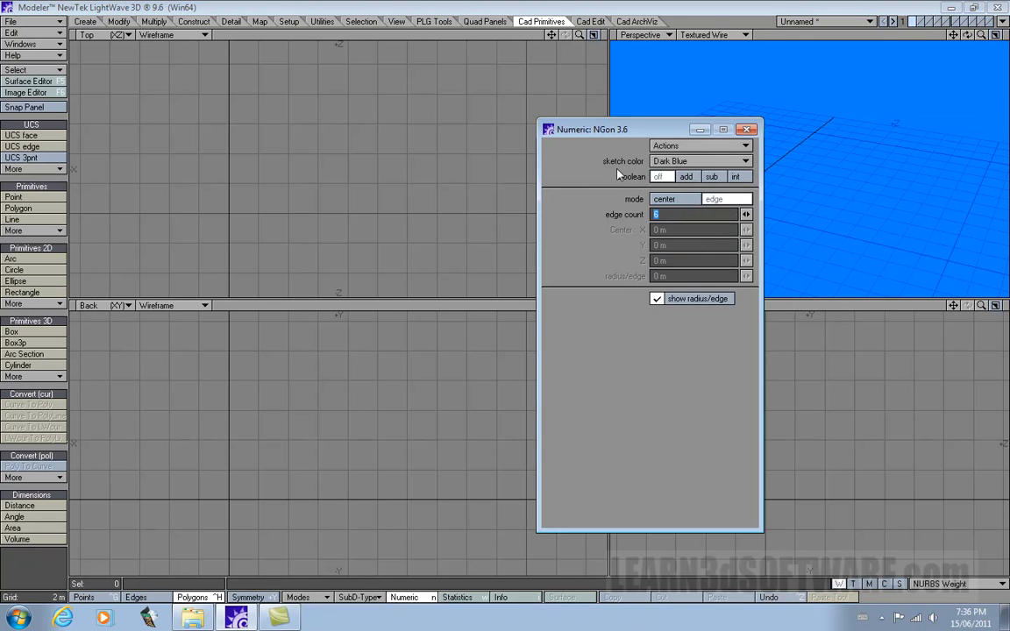
pyautogui.moveTo(633, 130); pyautogui.dragTo(762, 131)
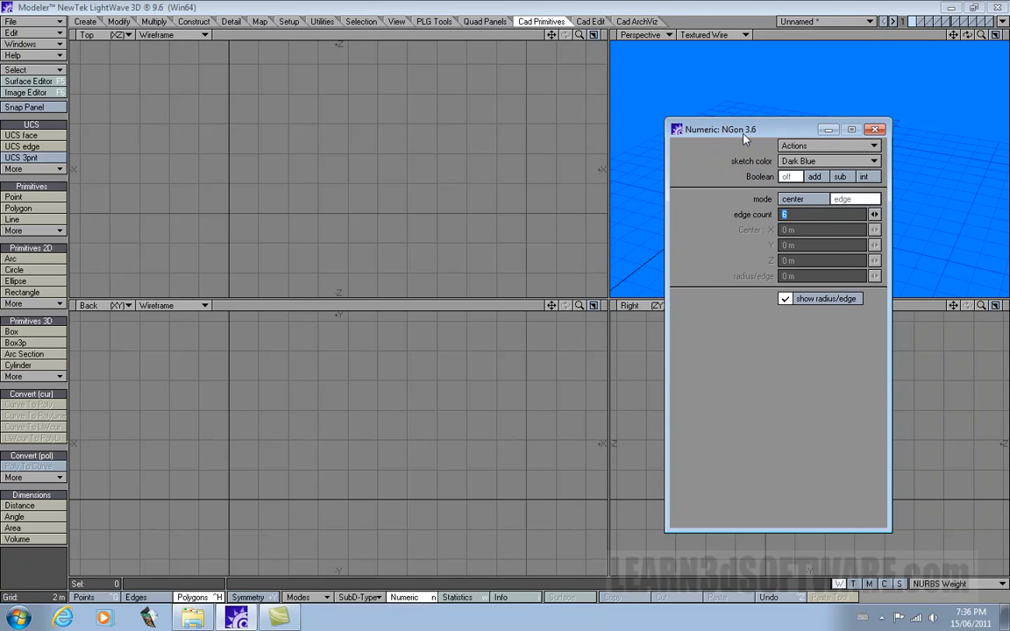
pyautogui.moveTo(751, 133); pyautogui.dragTo(751, 147)
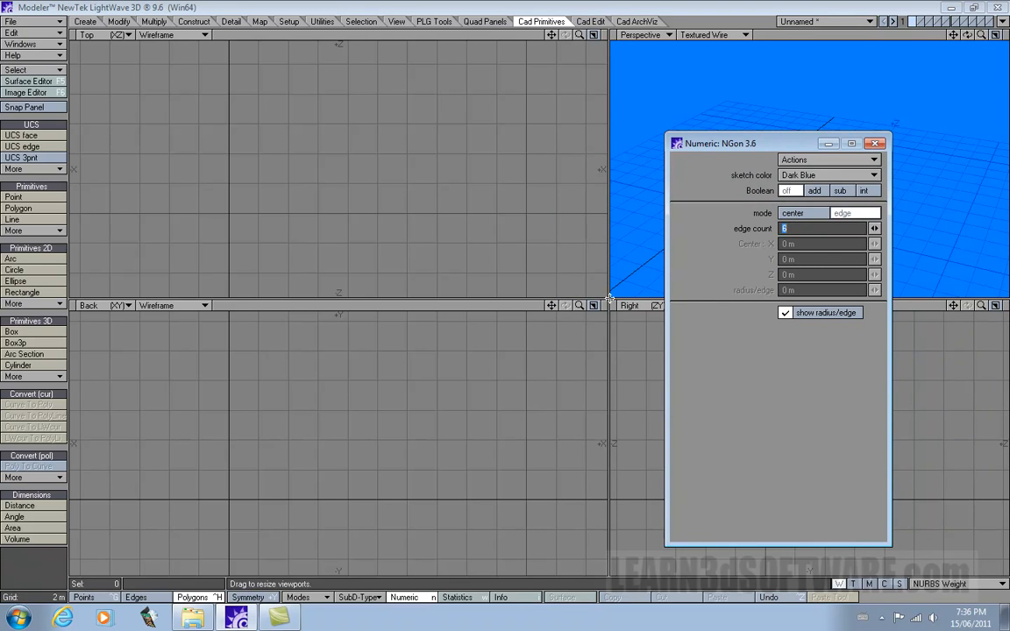
pyautogui.moveTo(610, 302); pyautogui.dragTo(586, 495)
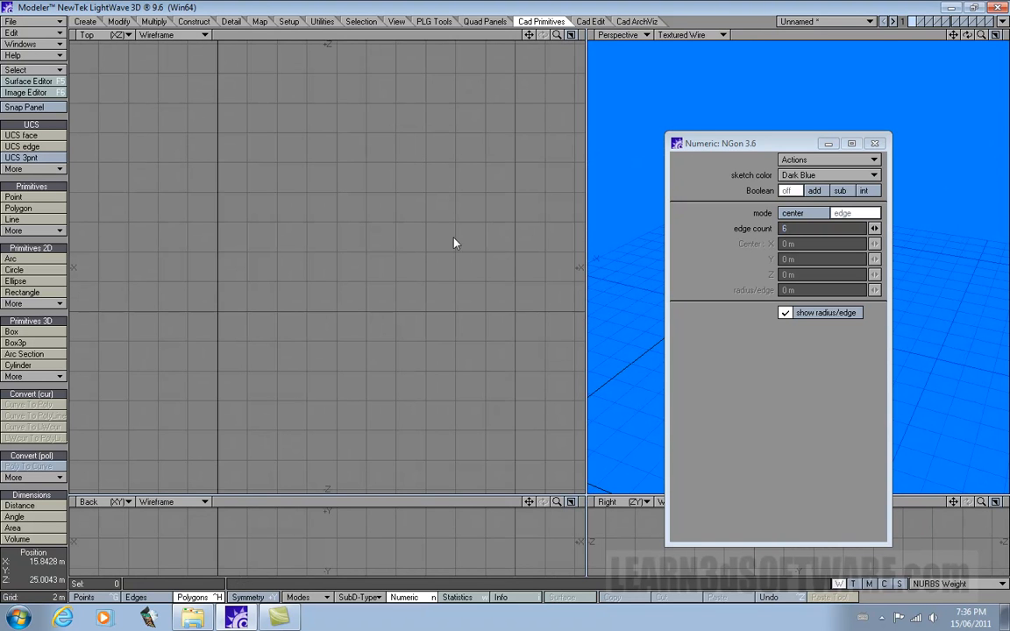
pyautogui.moveTo(528, 35); pyautogui.dragTo(486, 38)
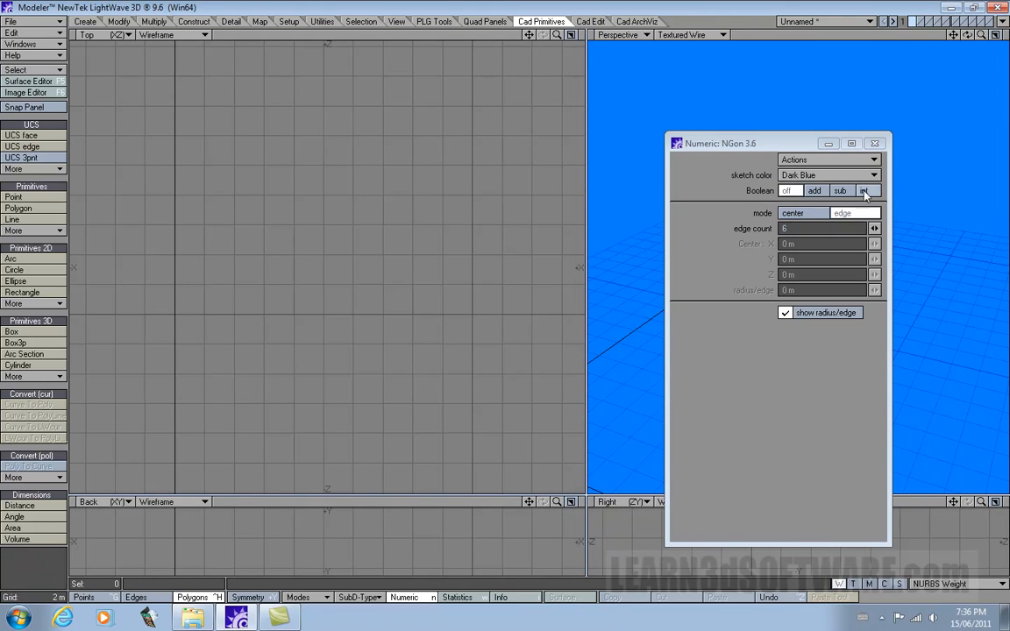
# Draw a six-edge NGon in center mode in the Top view, centred at about X 7.85 m, Y 27.3 m, radius about 7.1 m
pyautogui.click(796, 214)
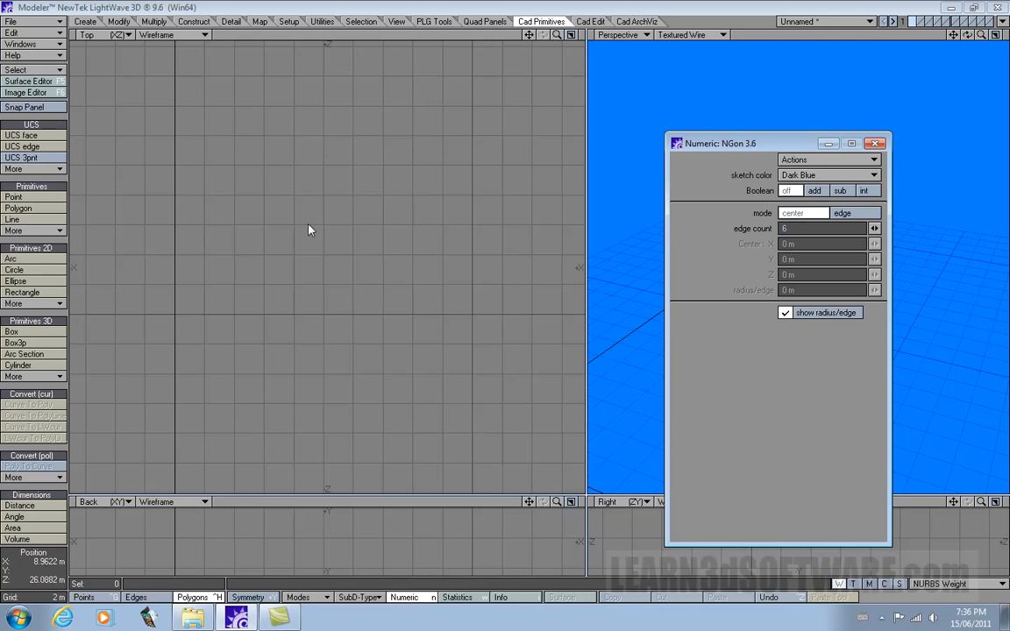
pyautogui.click(250, 154)
pyautogui.moveTo(249, 155)
pyautogui.mouseDown()
pyautogui.moveTo(266, 176)
pyautogui.moveTo(338, 216)
pyautogui.mouseUp()
pyautogui.moveTo(256, 157); pyautogui.dragTo(293, 211)
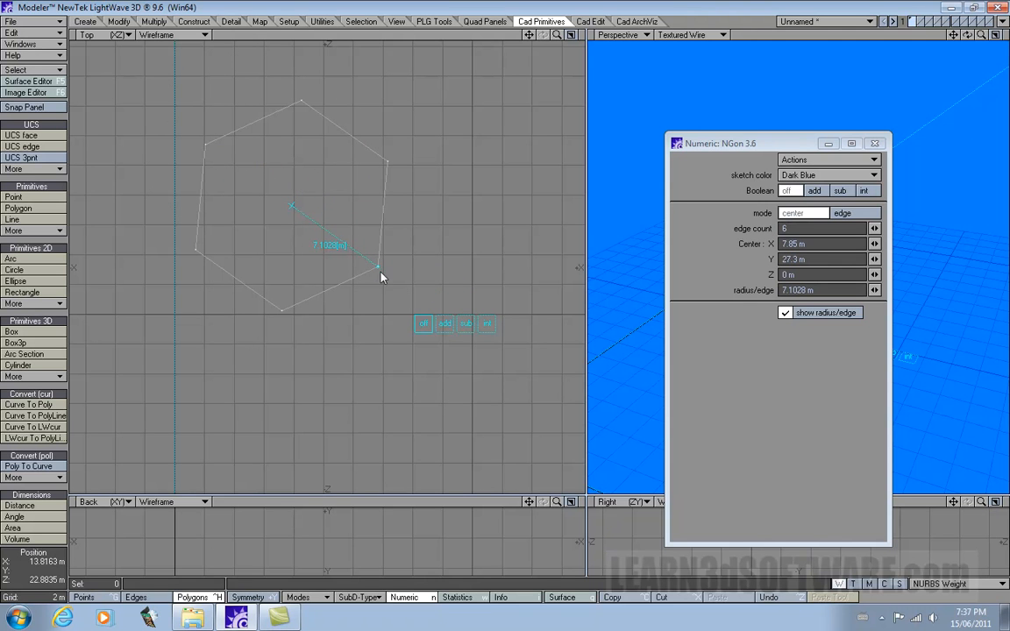
# Rotate the hexagon nearly level, recentre it at X 6.85 m, Y 27.2 m, and enlarge its radius to about 10.4 m
pyautogui.moveTo(378, 266); pyautogui.dragTo(373, 231)
pyautogui.moveTo(294, 209)
pyautogui.mouseDown()
pyautogui.moveTo(390, 208)
pyautogui.moveTo(268, 180)
pyautogui.moveTo(324, 185)
pyautogui.moveTo(277, 213)
pyautogui.mouseUp()
pyautogui.moveTo(359, 232); pyautogui.dragTo(382, 210)
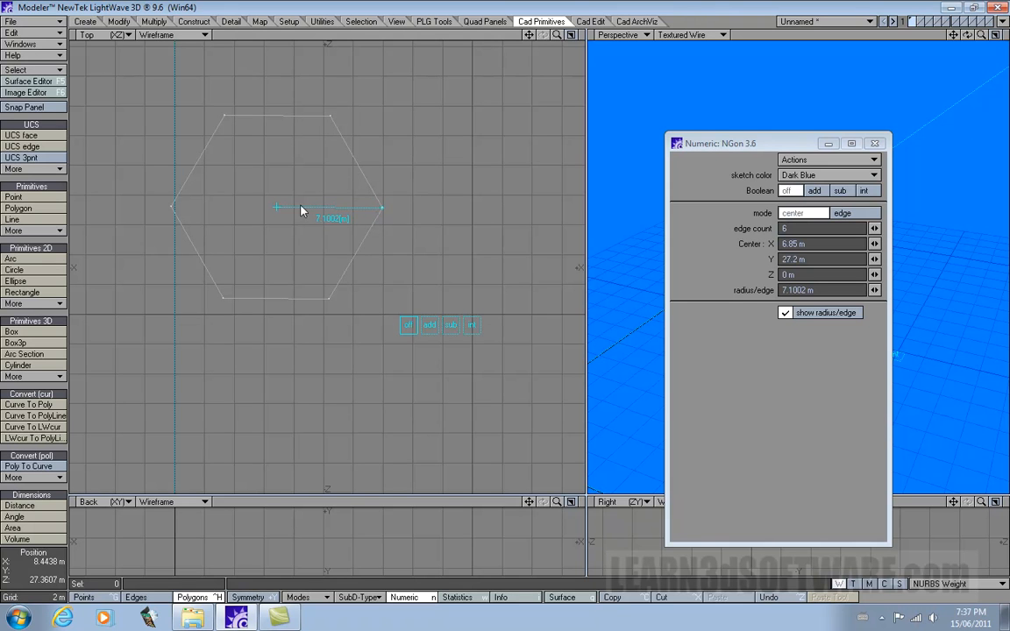
pyautogui.moveTo(386, 213); pyautogui.dragTo(432, 215)
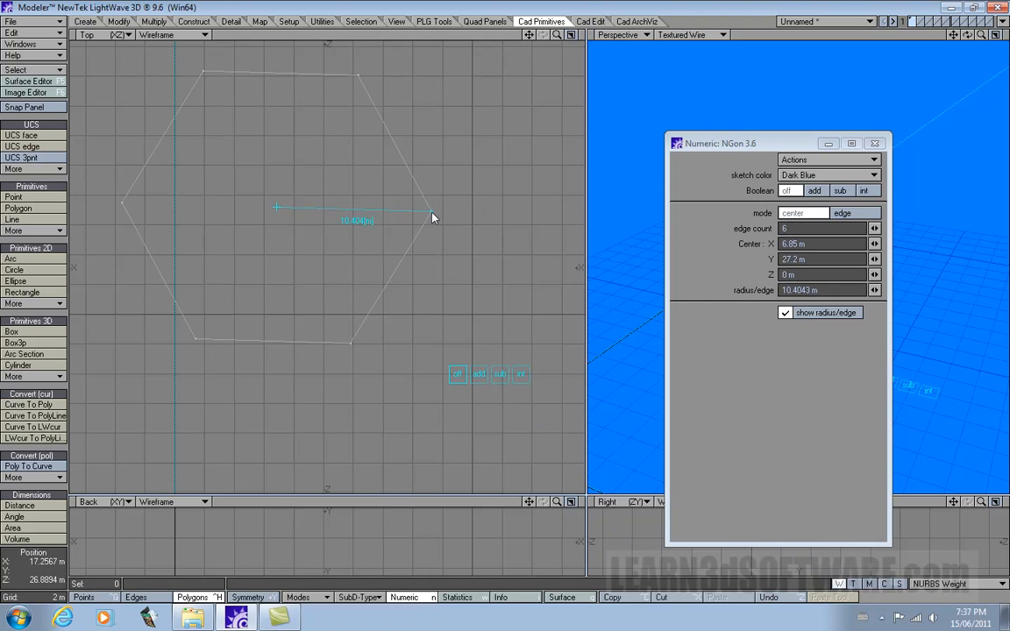
# Toggle the radius display off and on while shrinking the hexagon to about 6.1 m radius, and recentre it at X 8.4 m, Y 27.3 m
pyautogui.click(785, 313)
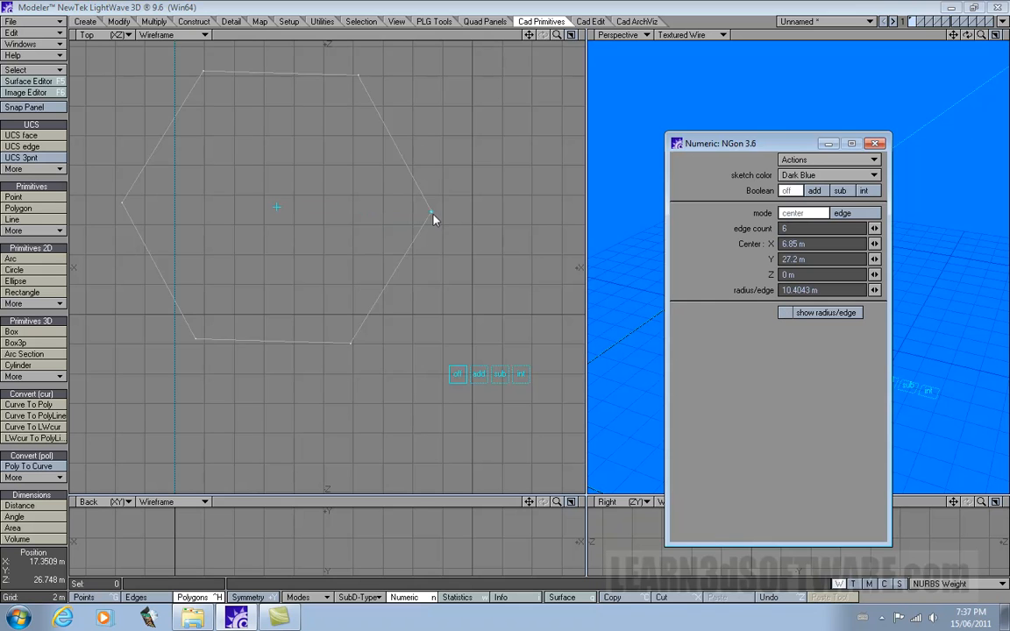
pyautogui.moveTo(434, 219); pyautogui.dragTo(396, 209)
pyautogui.click(785, 313)
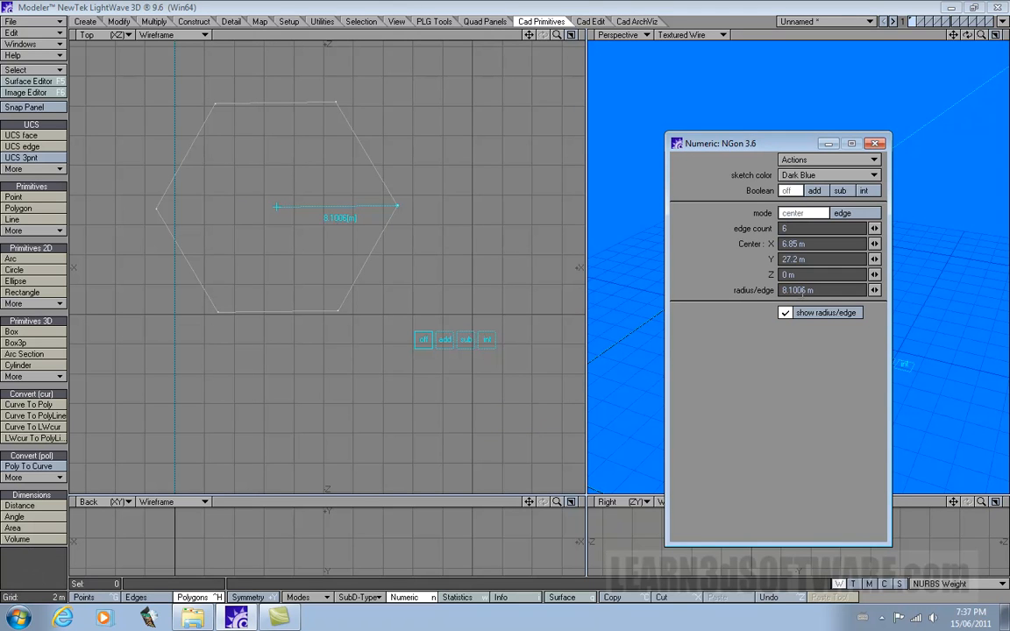
pyautogui.moveTo(396, 215); pyautogui.dragTo(346, 229)
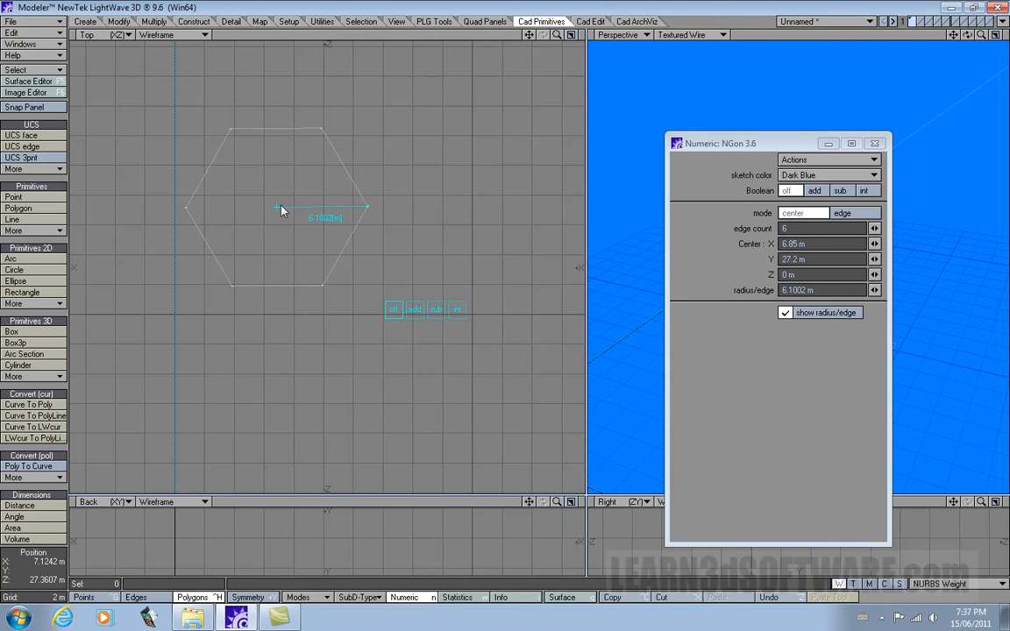
pyautogui.moveTo(280, 210); pyautogui.dragTo(301, 209)
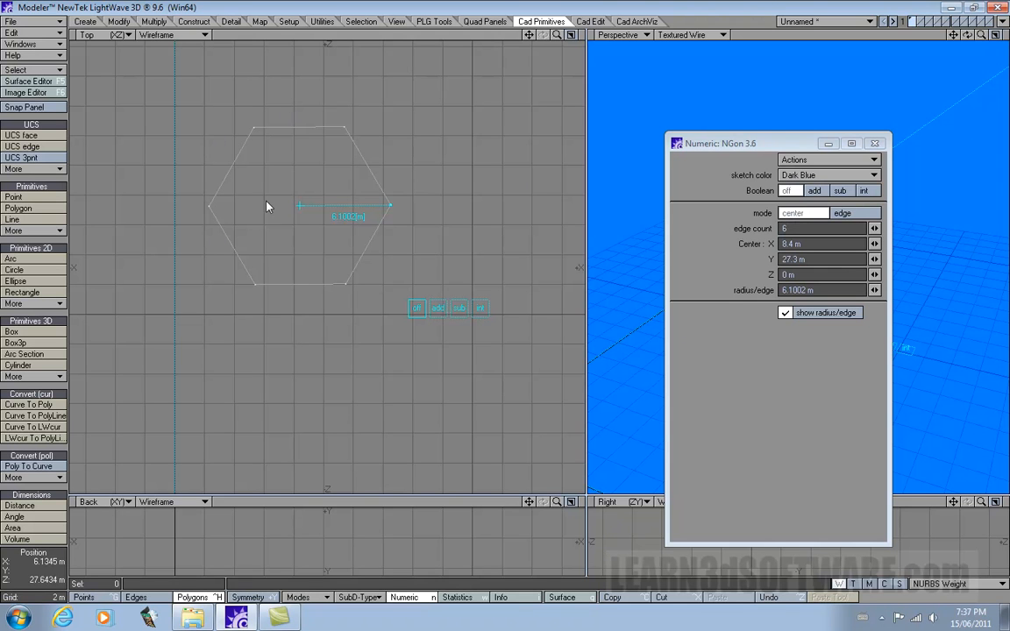
# Set the NGon's edge count to 5 to make it a pentagon
pyautogui.click(753, 229)
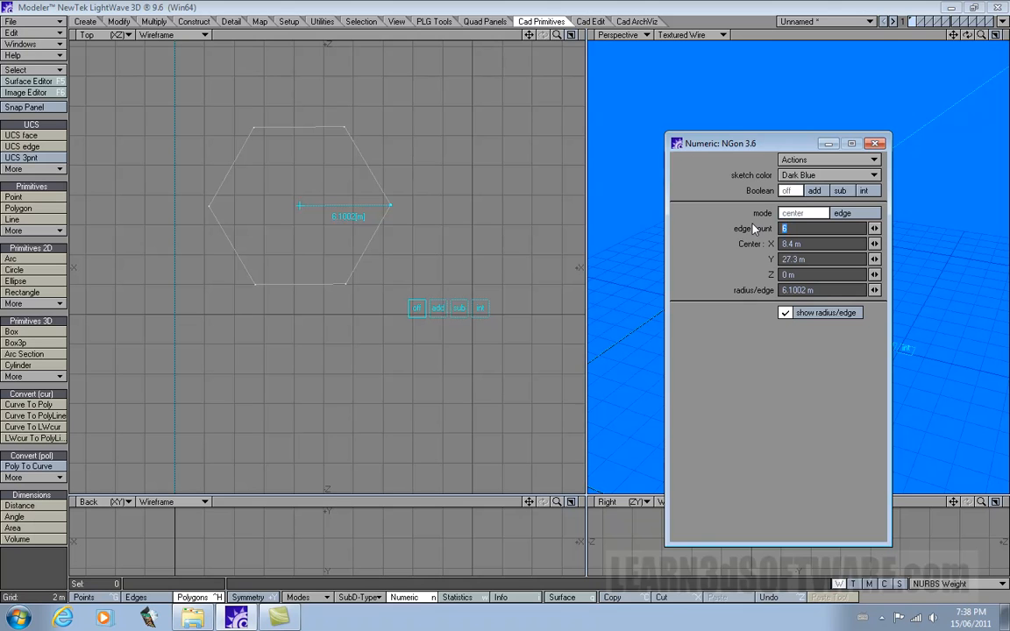
pyautogui.write('5')
pyautogui.press('Tab')
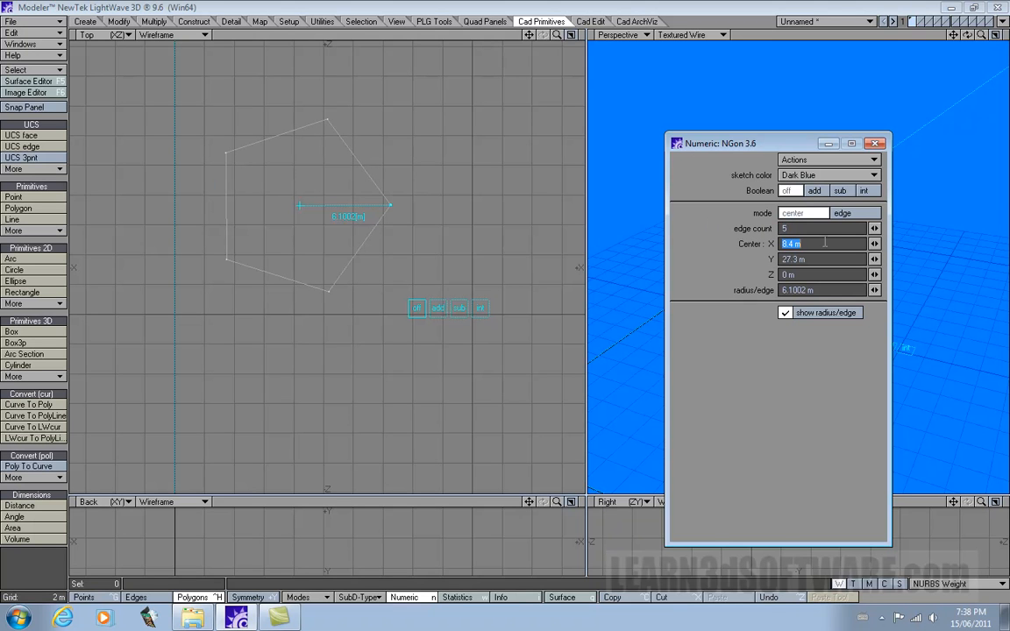
# Set the edge count to 4 and rotate the shape into an axis-aligned square with a radius of about 6.5 m
pyautogui.click(797, 228)
pyautogui.write('4')
pyautogui.press('Tab')
pyautogui.moveTo(391, 205); pyautogui.dragTo(369, 143)
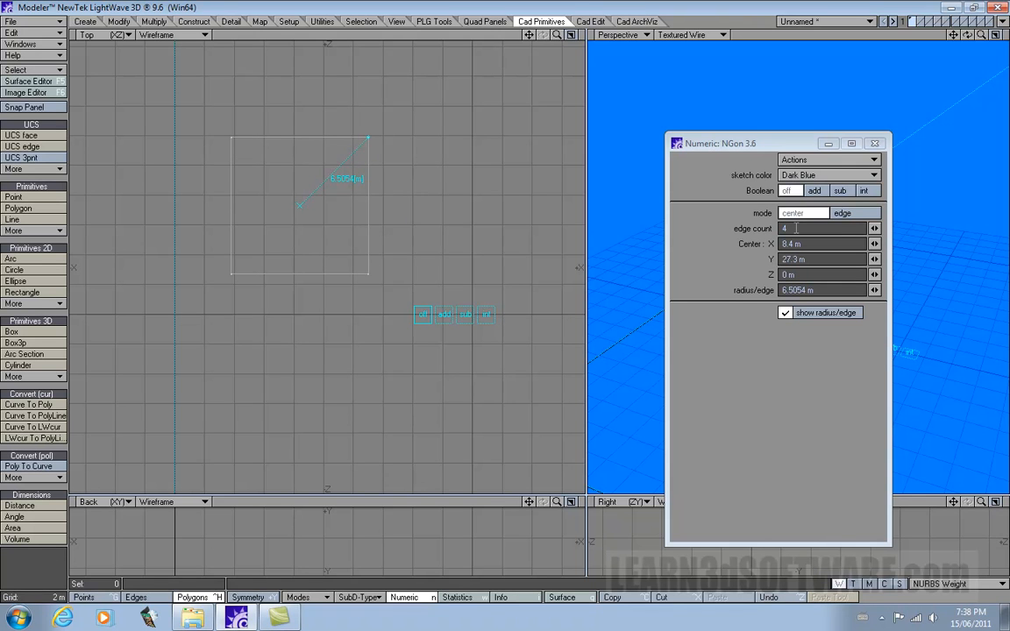
# Set the edge count to 3, recentre the triangle at X 9.5 m, Y 23.45 m, and point it upward with about 7 m radius
pyautogui.moveTo(794, 228); pyautogui.dragTo(740, 229)
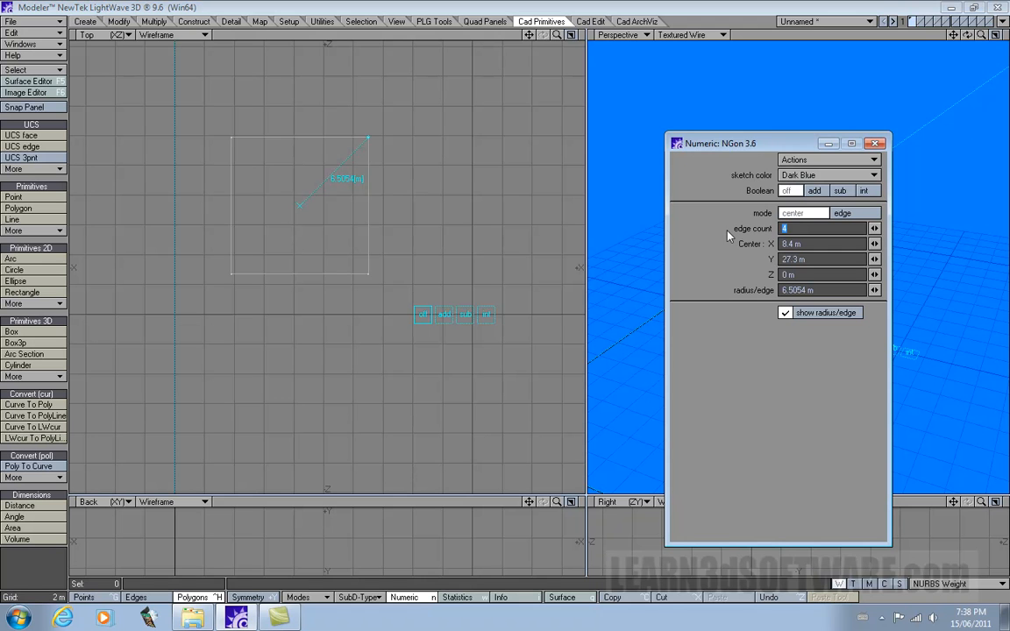
pyautogui.write('3')
pyautogui.press('Tab')
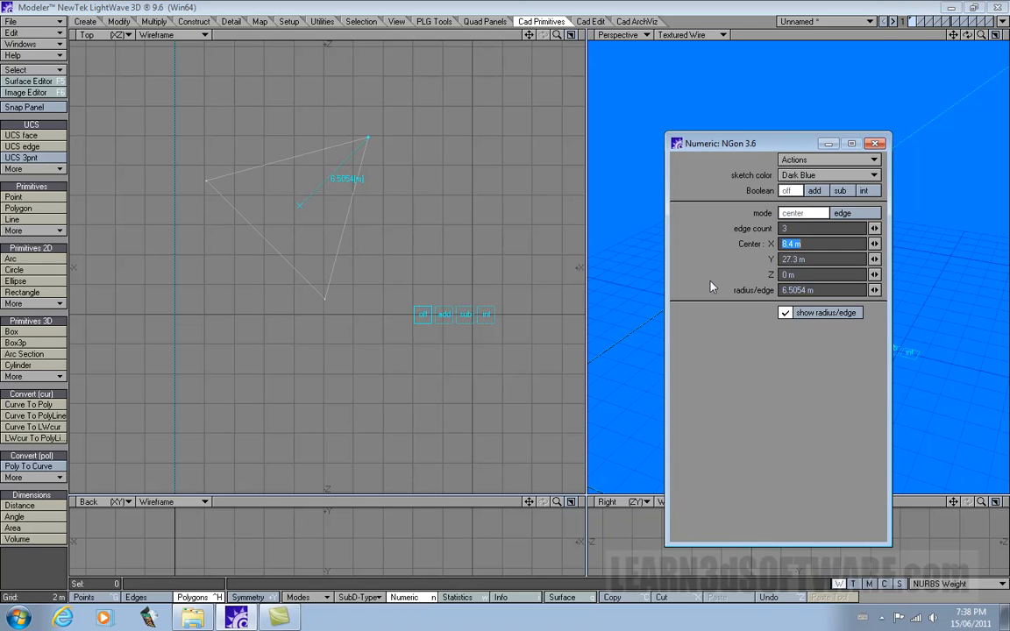
pyautogui.moveTo(302, 209); pyautogui.dragTo(318, 268)
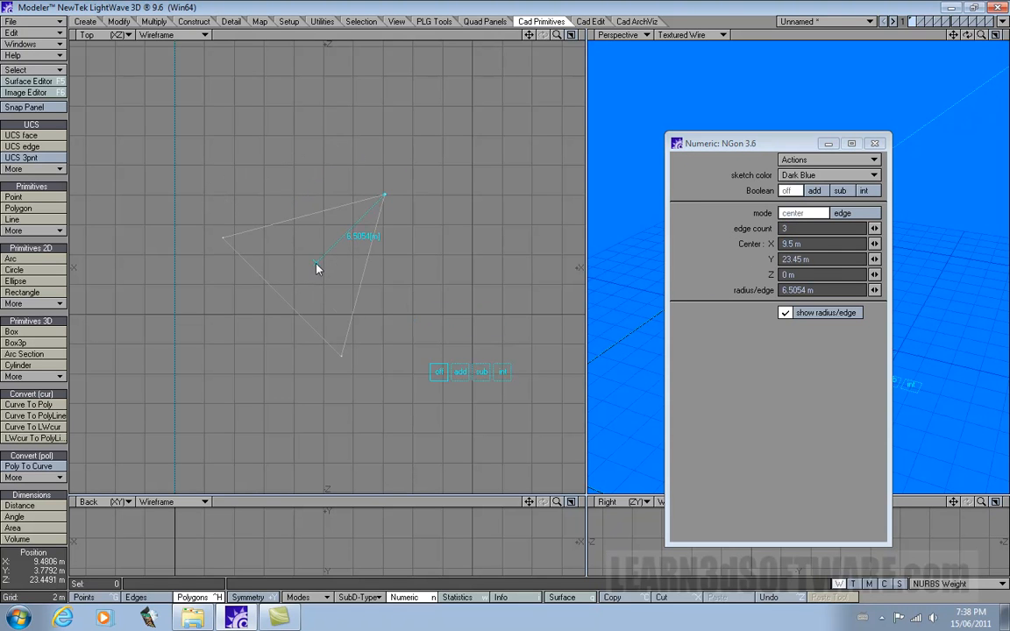
pyautogui.moveTo(392, 208); pyautogui.dragTo(313, 160)
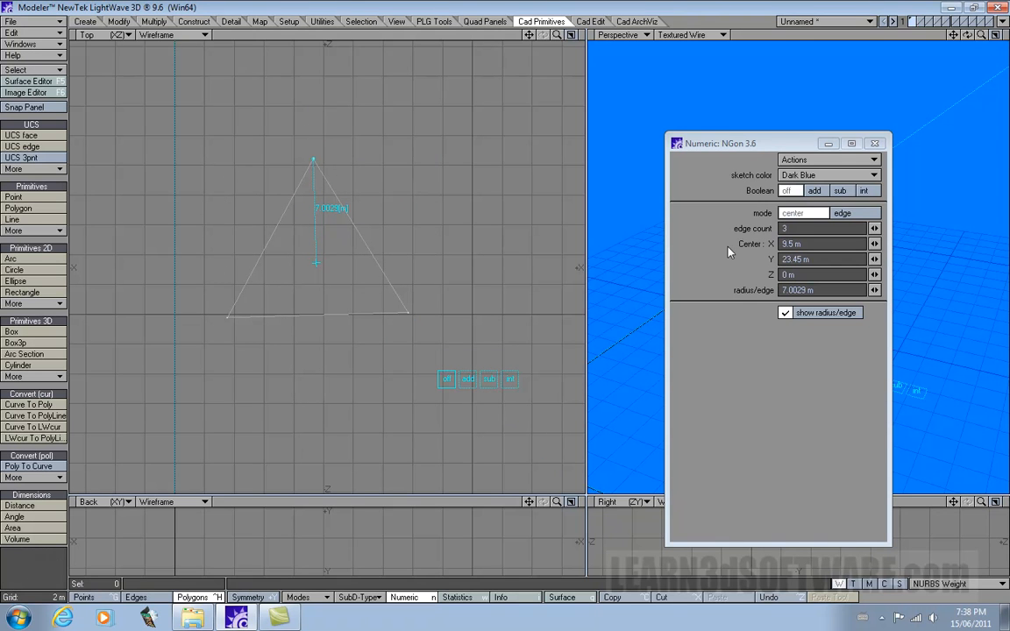
# Set the edge count to 8 and rotate the octagon slightly, keeping a radius of about 7.04 m
pyautogui.click(794, 228)
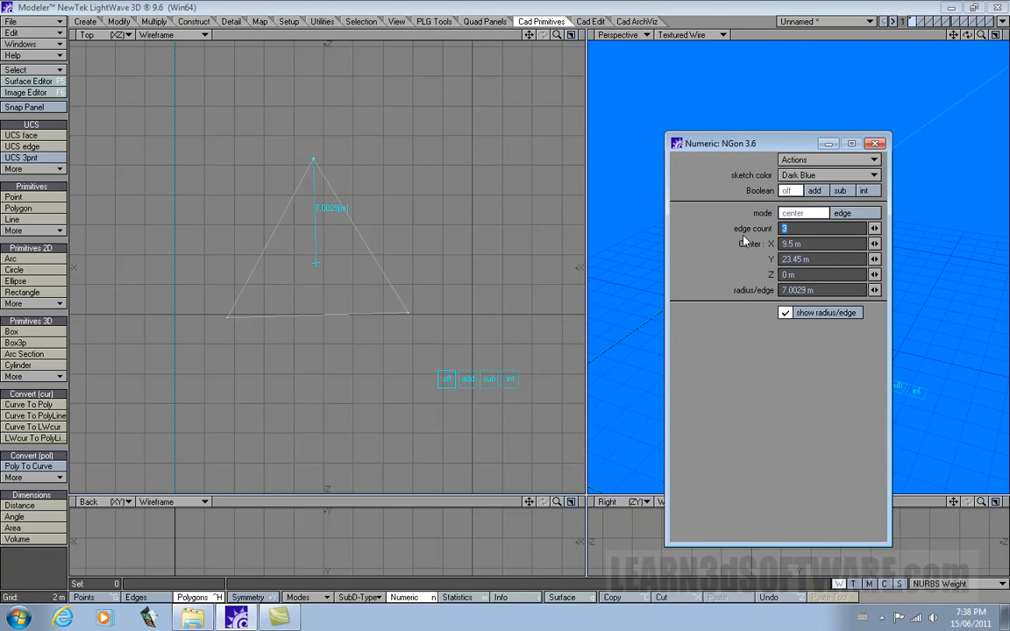
pyautogui.write('8')
pyautogui.click(782, 243)
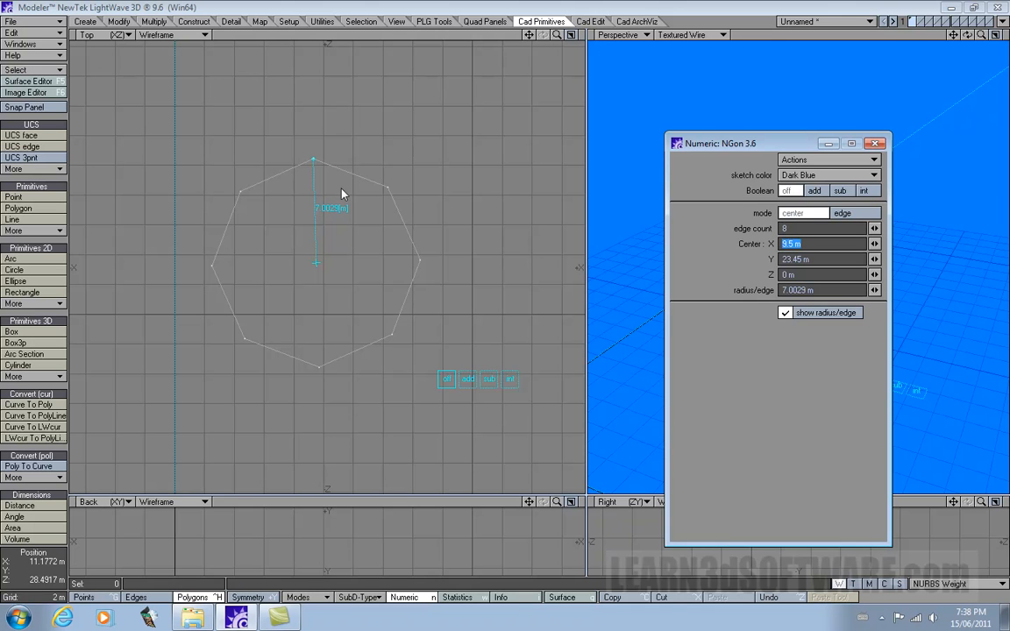
pyautogui.moveTo(317, 163)
pyautogui.mouseDown()
pyautogui.moveTo(392, 149)
pyautogui.moveTo(474, 232)
pyautogui.moveTo(376, 248)
pyautogui.moveTo(453, 208)
pyautogui.moveTo(359, 155)
pyautogui.moveTo(331, 190)
pyautogui.moveTo(334, 160)
pyautogui.moveTo(361, 165)
pyautogui.moveTo(327, 165)
pyautogui.mouseUp()
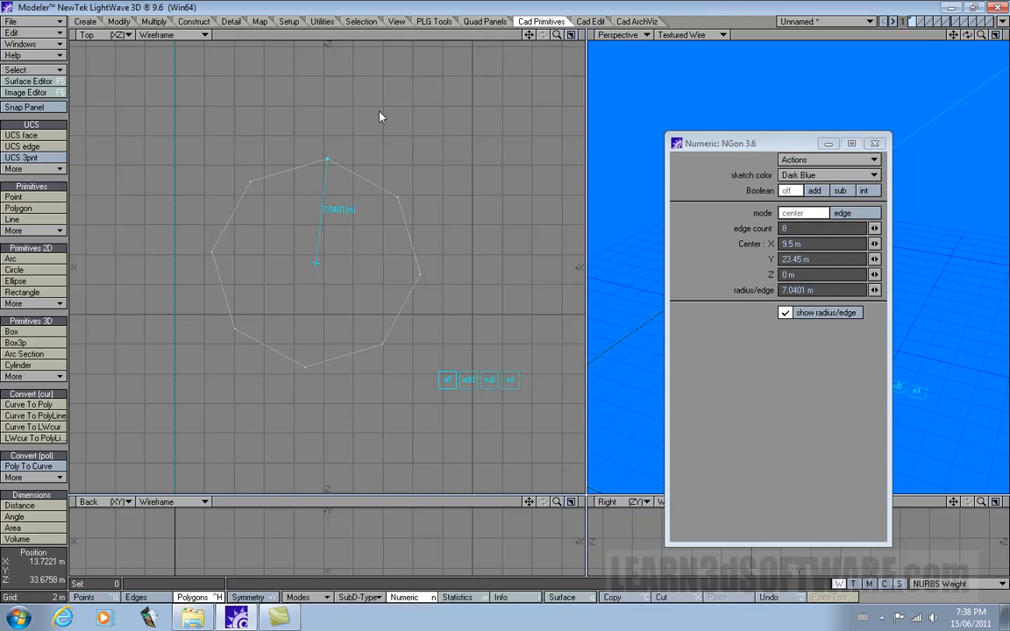
# Add an overlapping octagon to the first with Boolean add, adjusted to about 3.6 m radius and centred at X 18.75 m, Y 26.4 m
pyautogui.moveTo(528, 36); pyautogui.dragTo(468, 0)
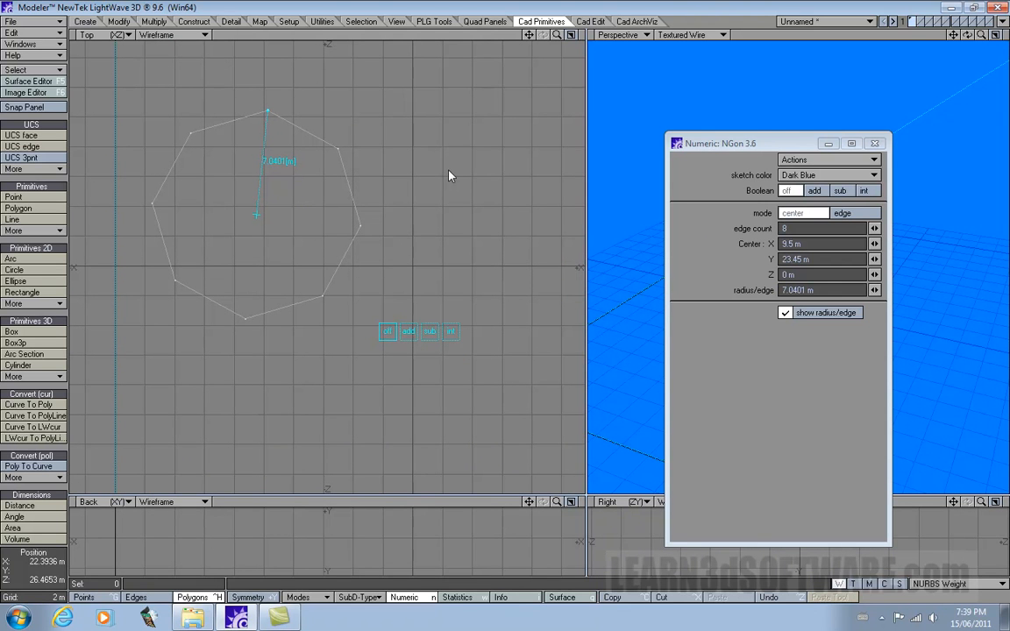
pyautogui.click(817, 192)
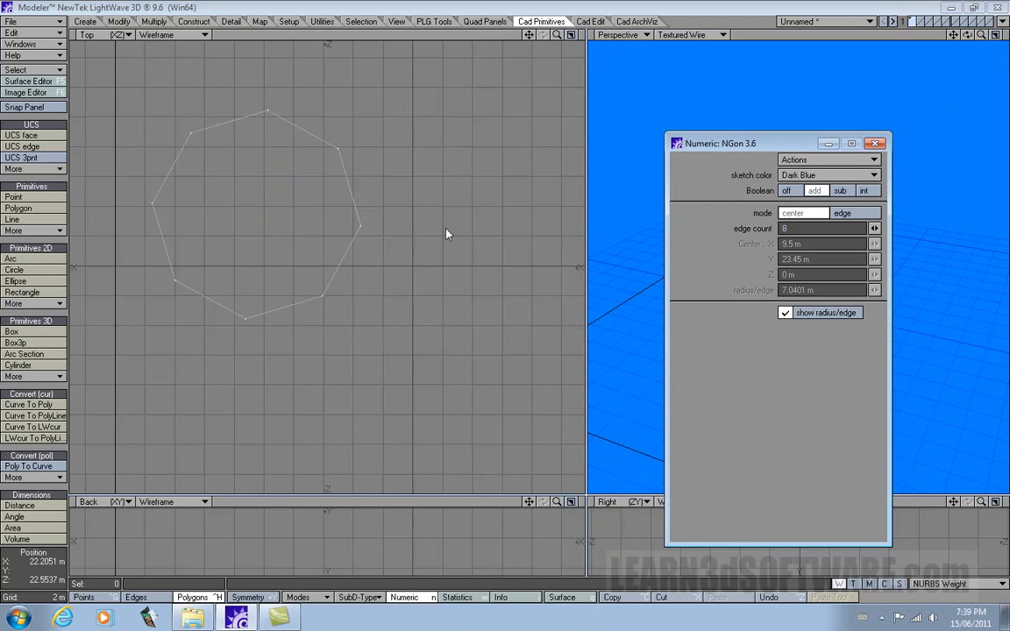
pyautogui.moveTo(383, 211); pyautogui.dragTo(487, 235)
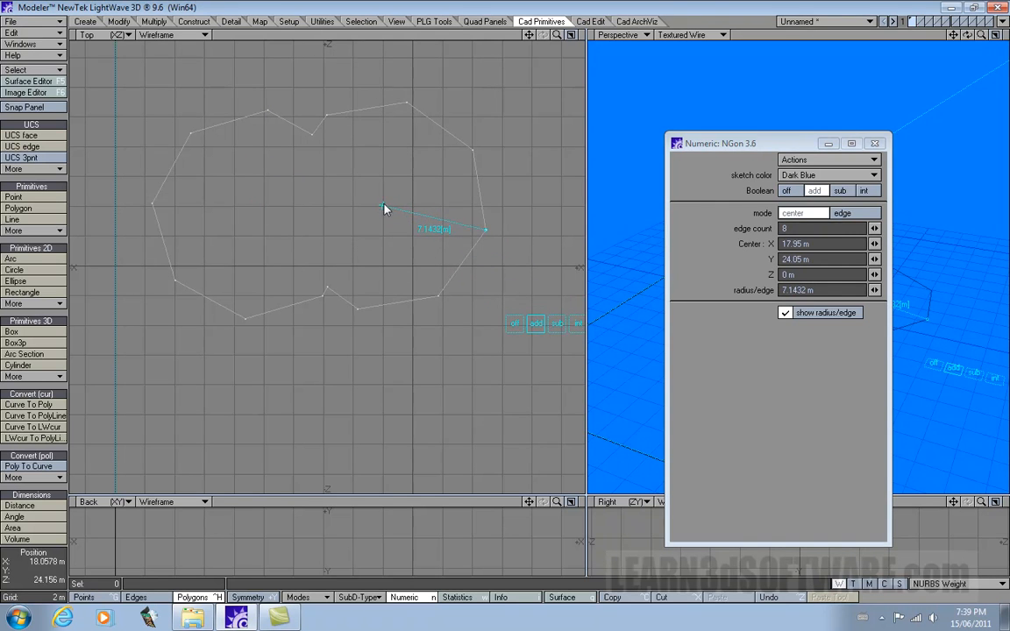
pyautogui.moveTo(386, 208); pyautogui.dragTo(408, 182)
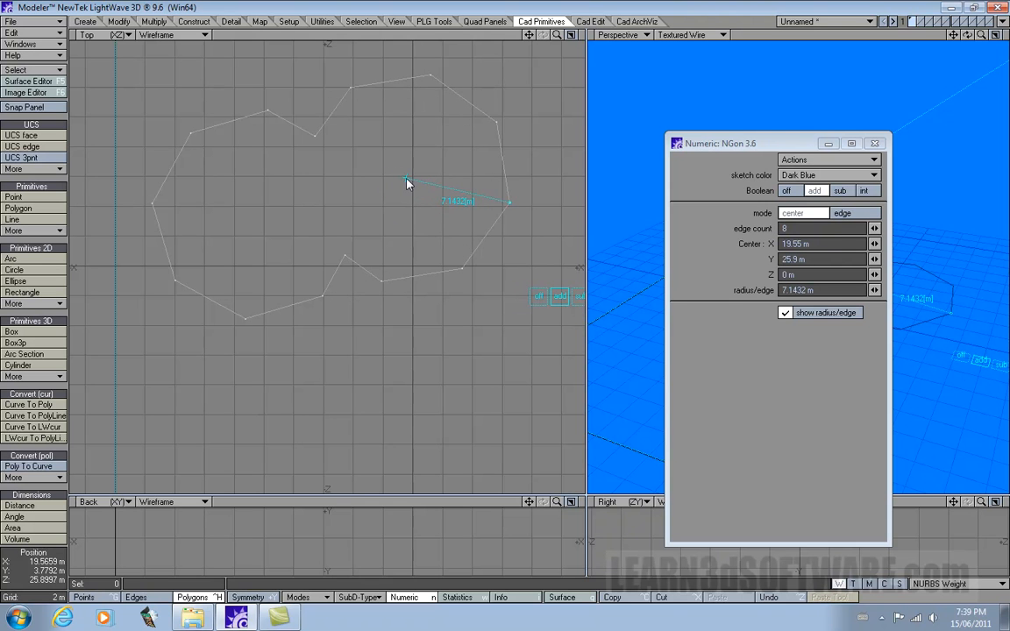
pyautogui.moveTo(525, 203); pyautogui.dragTo(444, 186)
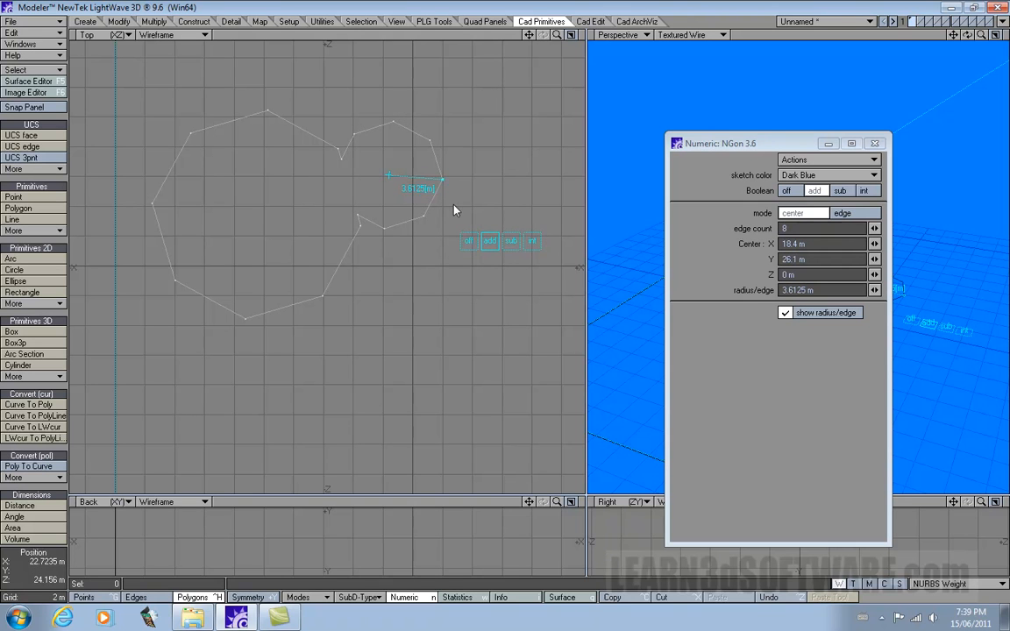
pyautogui.moveTo(391, 178)
pyautogui.mouseDown()
pyautogui.moveTo(393, 168)
pyautogui.moveTo(395, 176)
pyautogui.mouseUp()
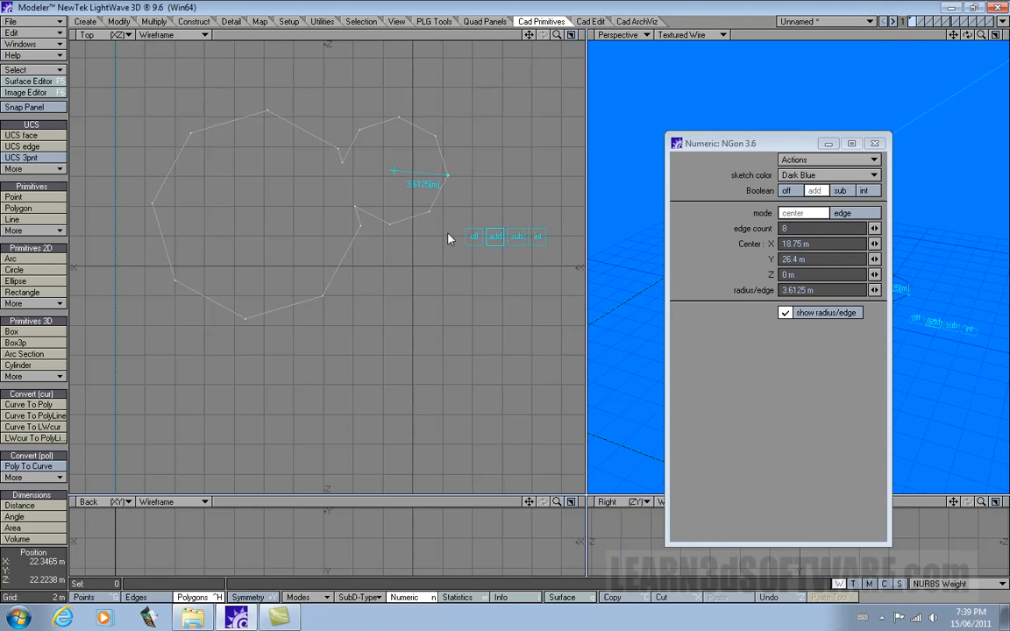
# Switch the second octagon to Boolean subtract, cutting a notch of about 2.18 m radius centred at X 15.2 m, Y 25 m, and finish it
pyautogui.click(841, 191)
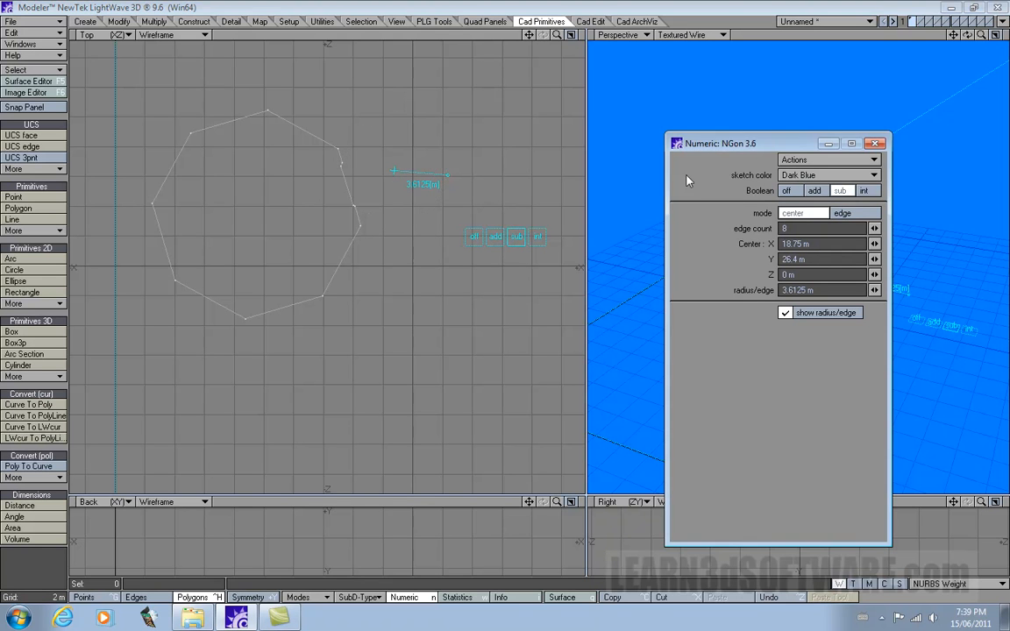
pyautogui.moveTo(391, 178); pyautogui.dragTo(367, 202)
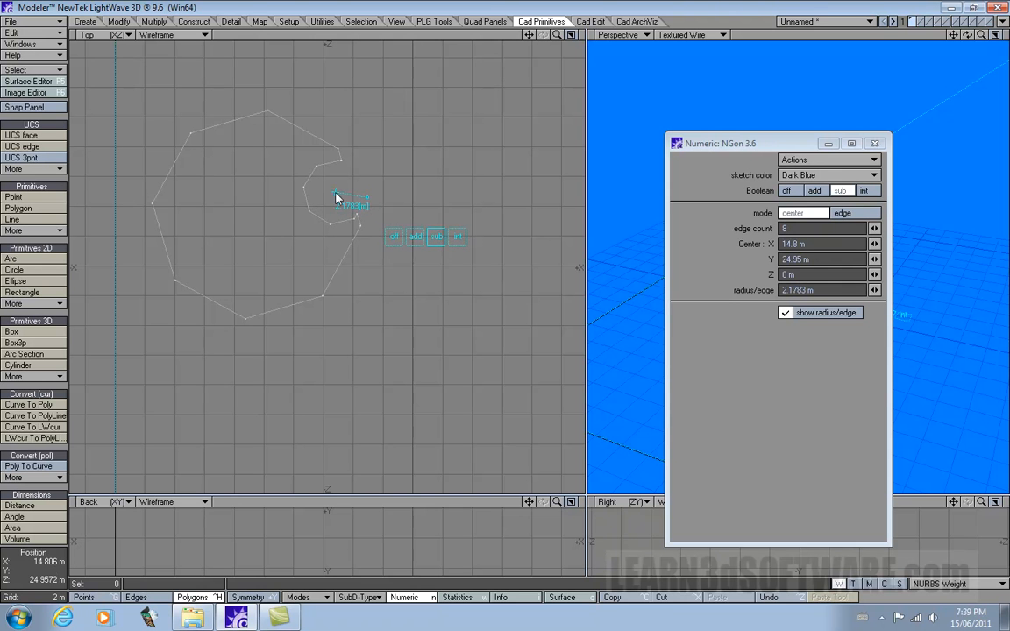
pyautogui.moveTo(338, 198); pyautogui.dragTo(344, 198)
pyautogui.moveTo(558, 37); pyautogui.dragTo(529, 106)
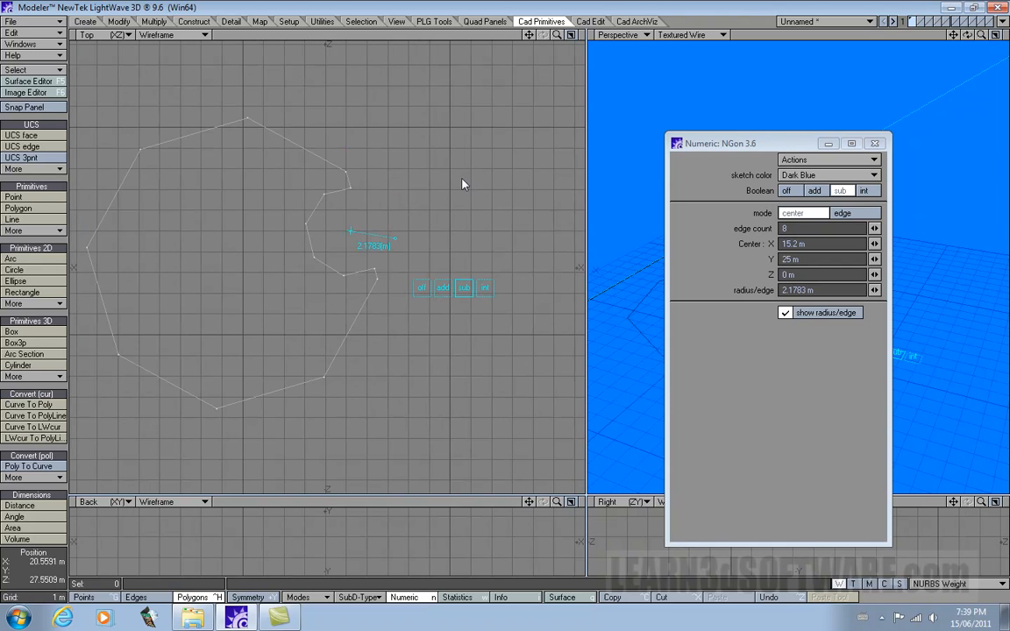
pyautogui.press('Return')
# Draw an octagon of about 2 m radius over the large shape's upper-left edge with Boolean add, and switch it to intersect
pyautogui.click(814, 191)
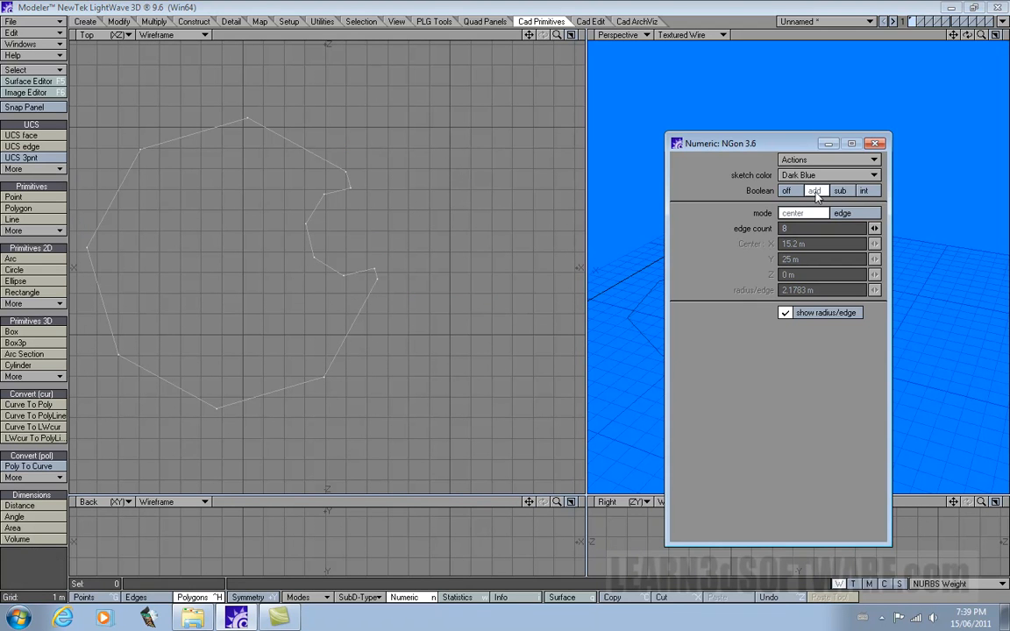
pyautogui.moveTo(149, 93); pyautogui.dragTo(193, 140)
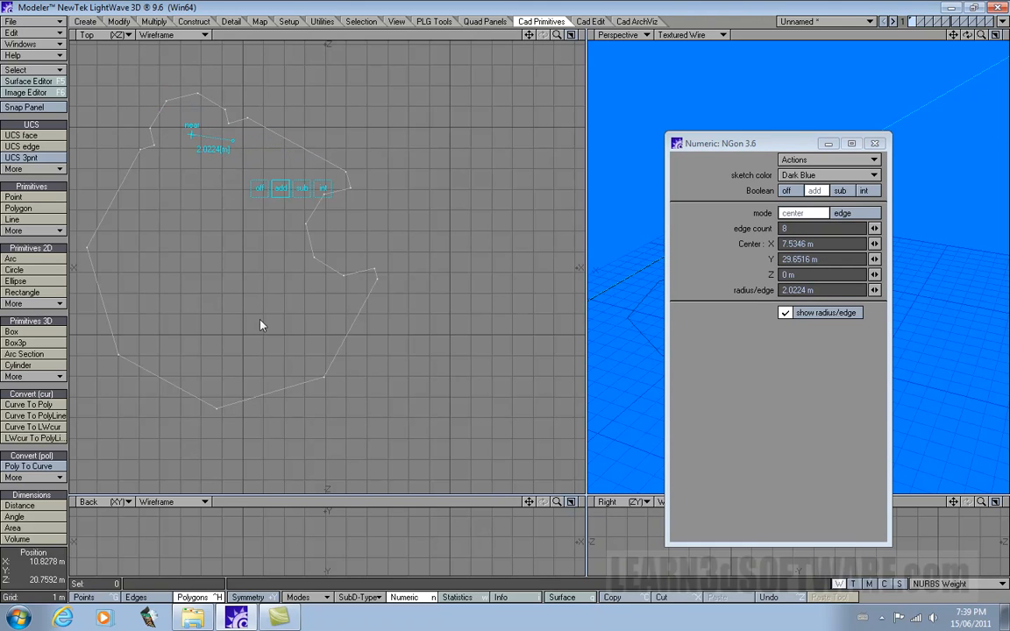
pyautogui.click(864, 191)
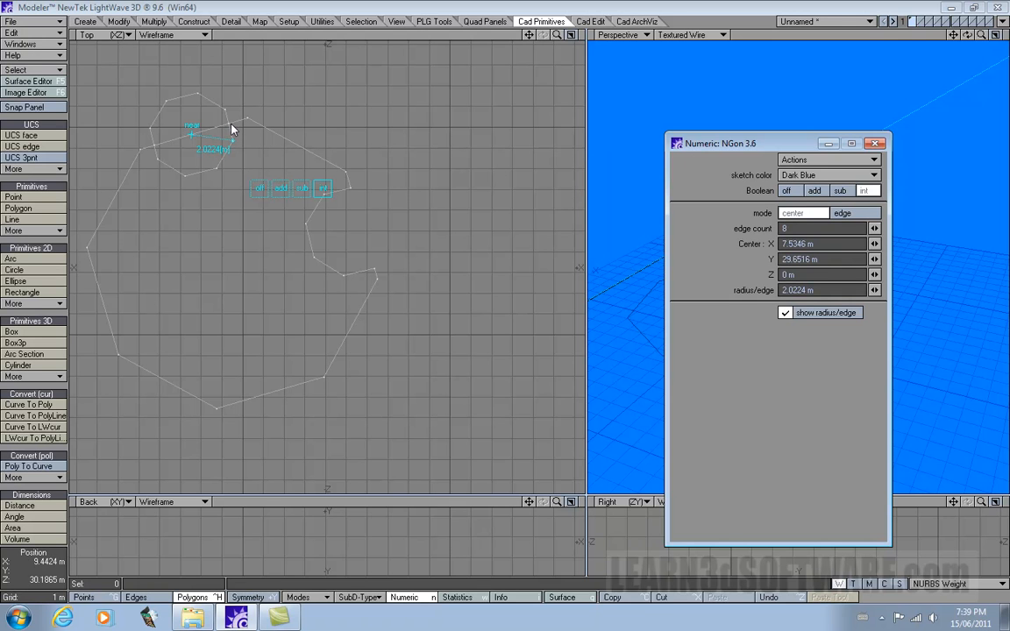
# Turn Boolean off for the small octagon, shrink it to about 1.78 m radius and centre it near X 7.87 m, Y 29.75 m
pyautogui.click(788, 191)
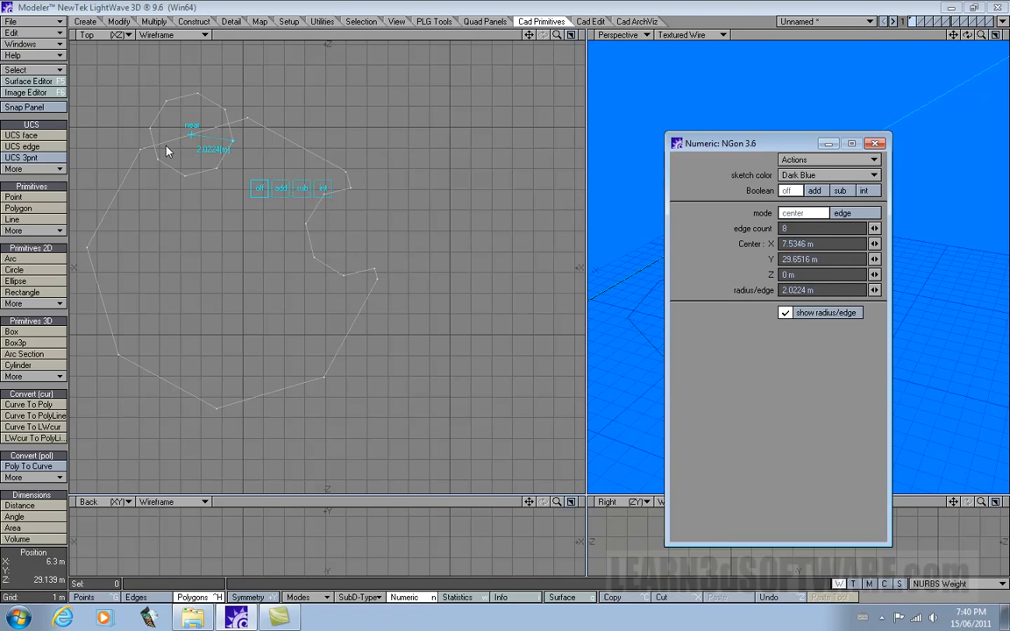
pyautogui.moveTo(233, 141); pyautogui.dragTo(227, 142)
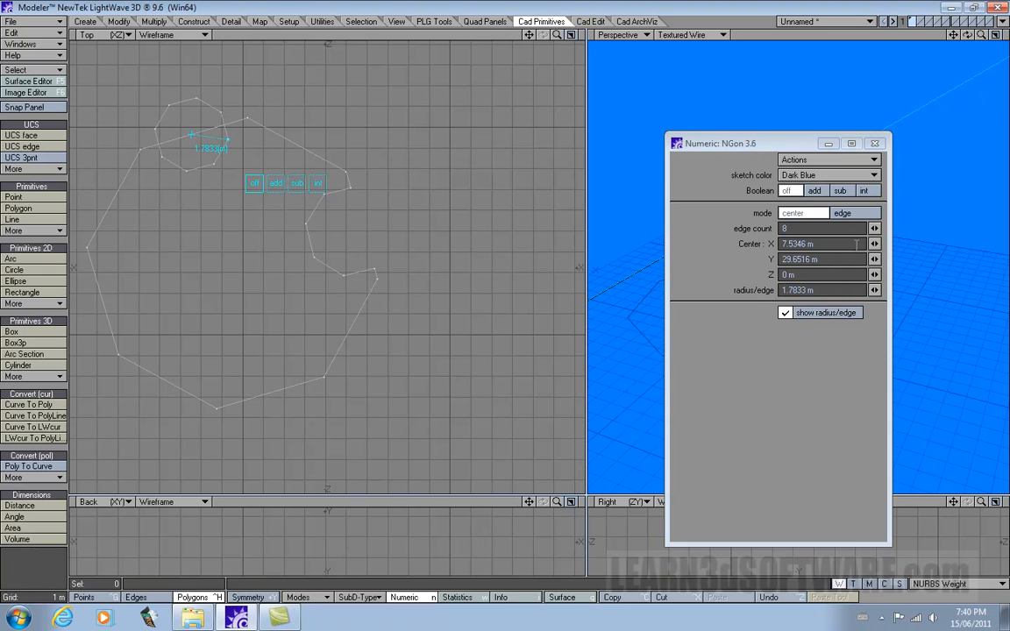
pyautogui.moveTo(874, 244)
pyautogui.mouseDown()
pyautogui.moveTo(904, 245)
pyautogui.moveTo(851, 244)
pyautogui.moveTo(895, 259)
pyautogui.moveTo(849, 259)
pyautogui.moveTo(868, 259)
pyautogui.mouseUp()
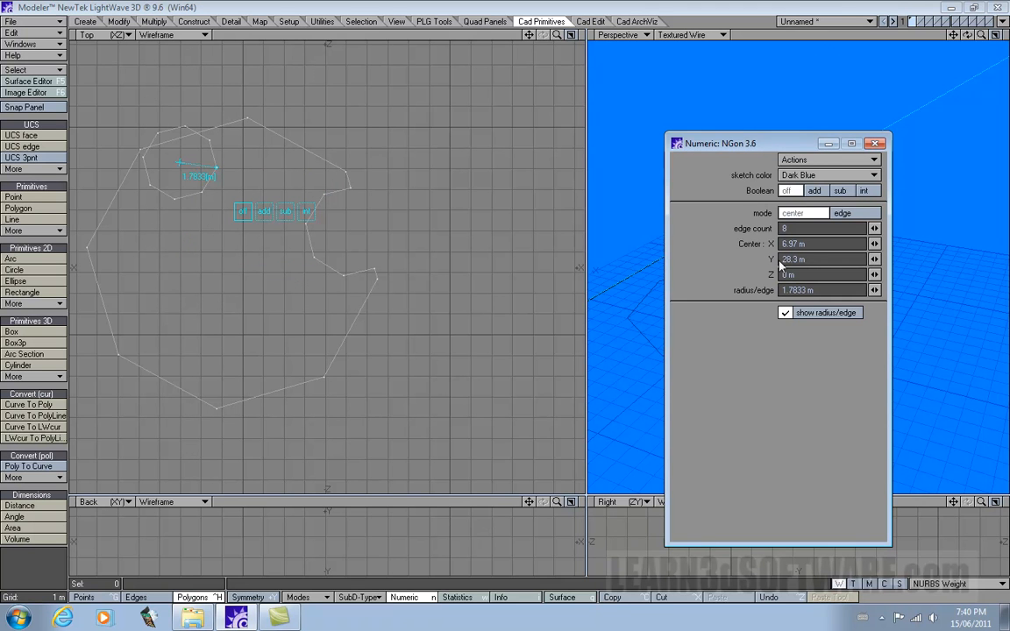
pyautogui.moveTo(874, 259); pyautogui.dragTo(880, 260)
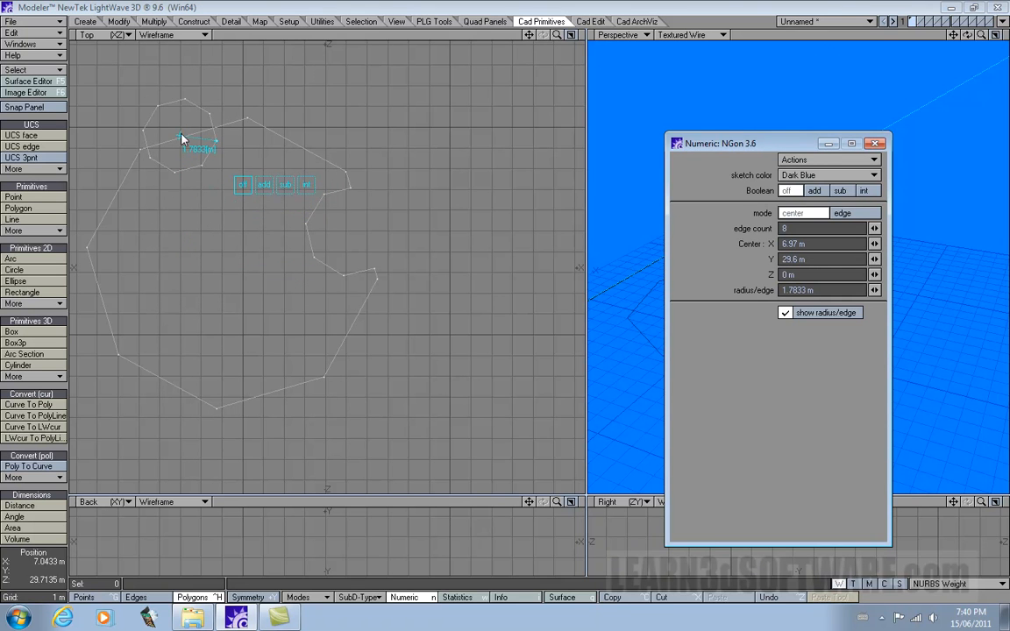
pyautogui.moveTo(182, 139); pyautogui.dragTo(201, 138)
# Merge the small octagon into the large shape with Boolean add, finish it and delete the combined shape
pyautogui.click(815, 190)
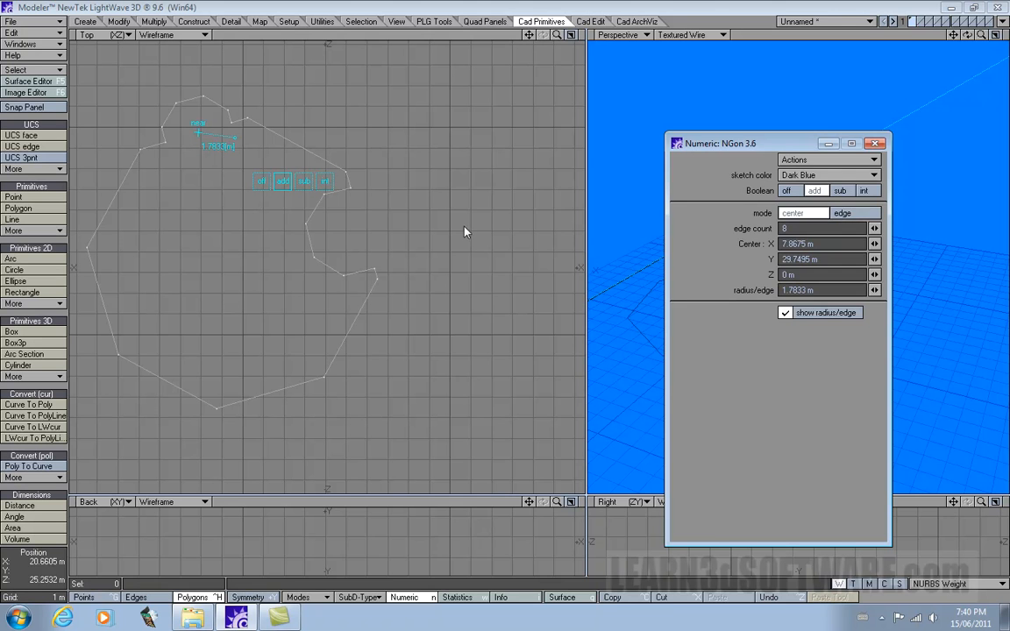
pyautogui.press('space')
pyautogui.press('Delete')
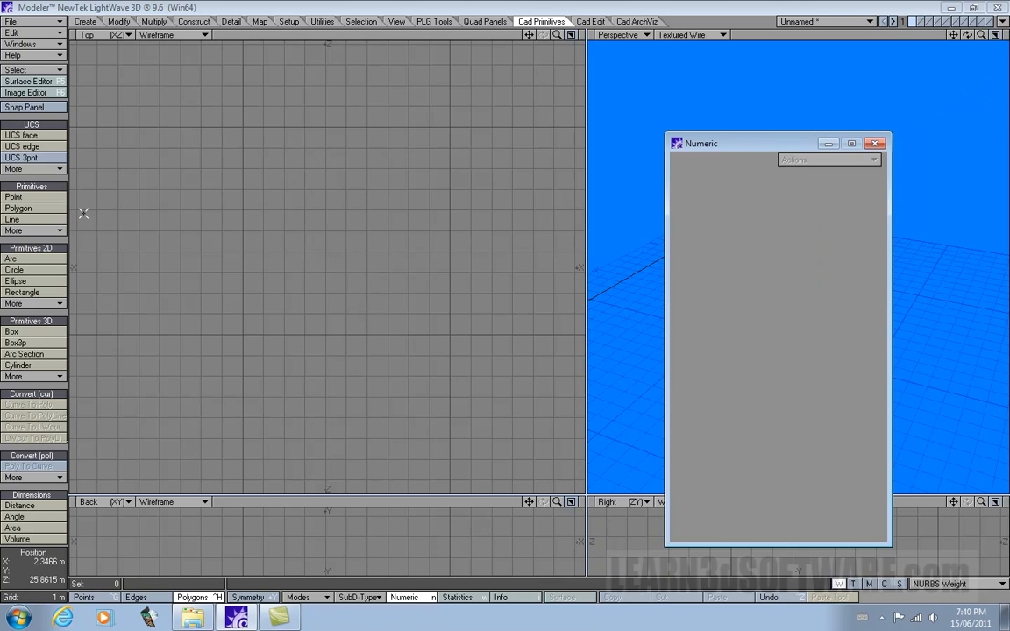
# Draw an octagon with the NGon tool in edge mode, with a horizontal edge of about 6.05 m starting at X 10 m, Y 20.05 m
pyautogui.click(35, 303)
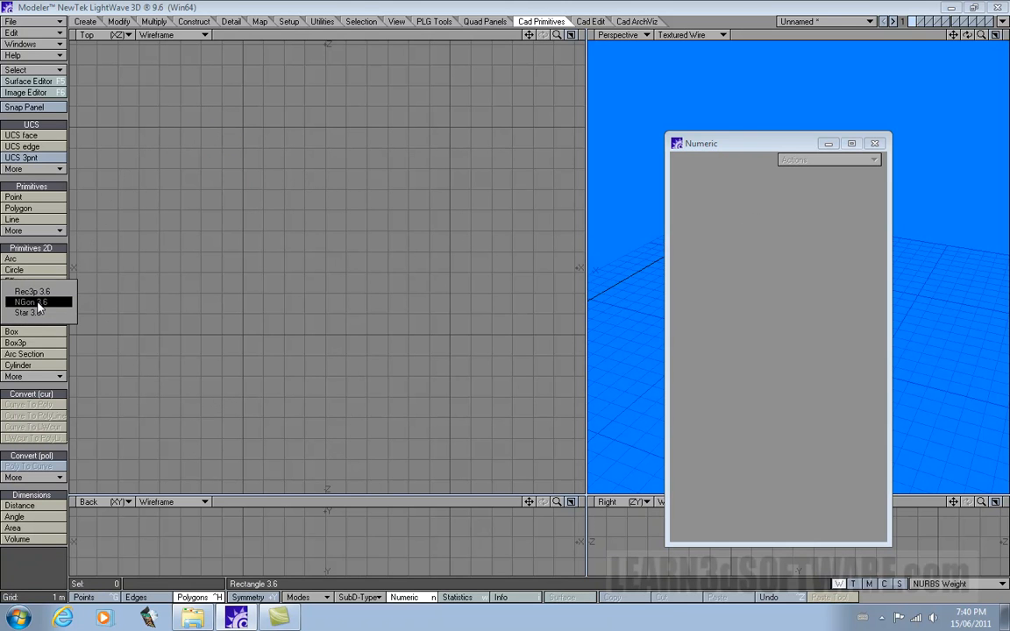
pyautogui.click(32, 302)
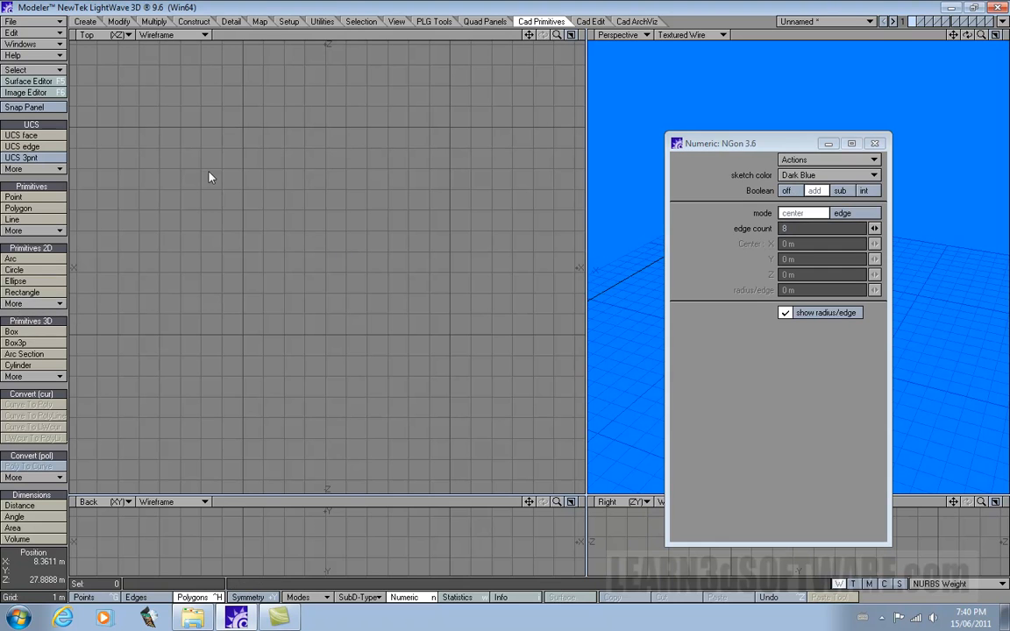
pyautogui.click(843, 213)
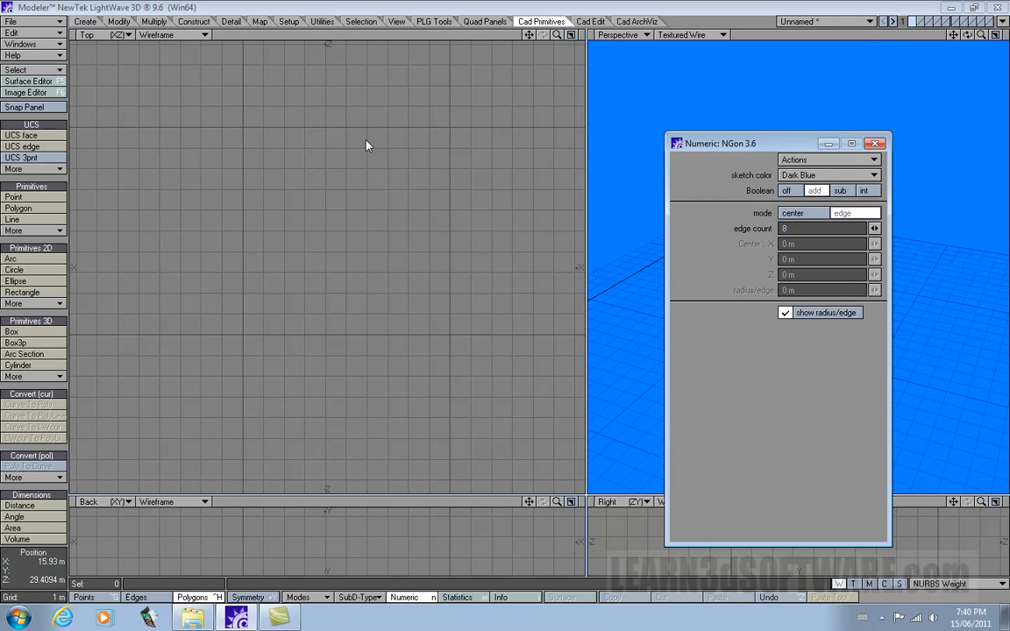
pyautogui.click(244, 337)
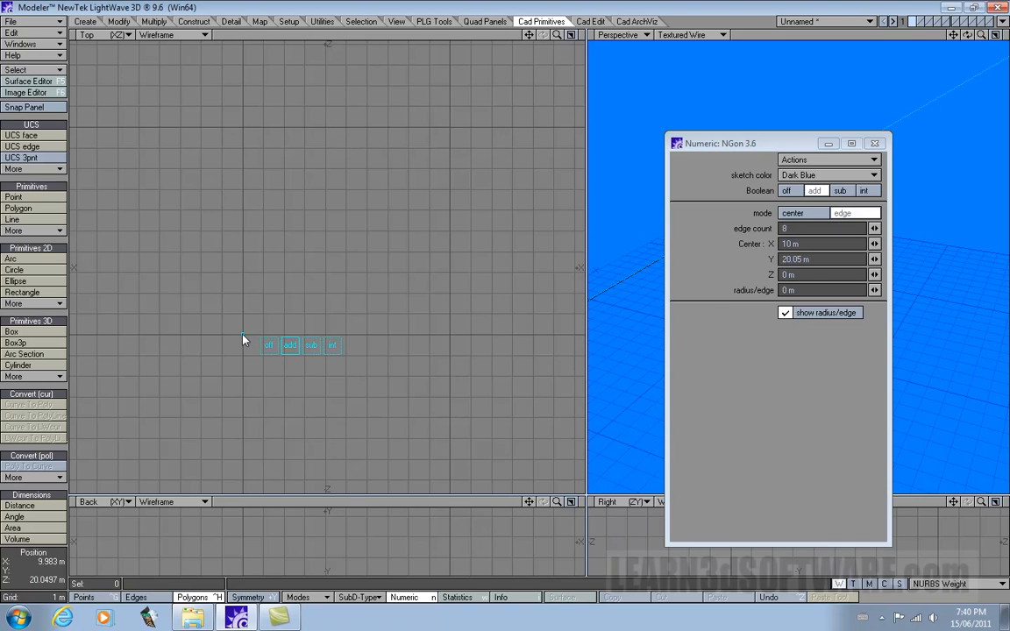
pyautogui.click(368, 340)
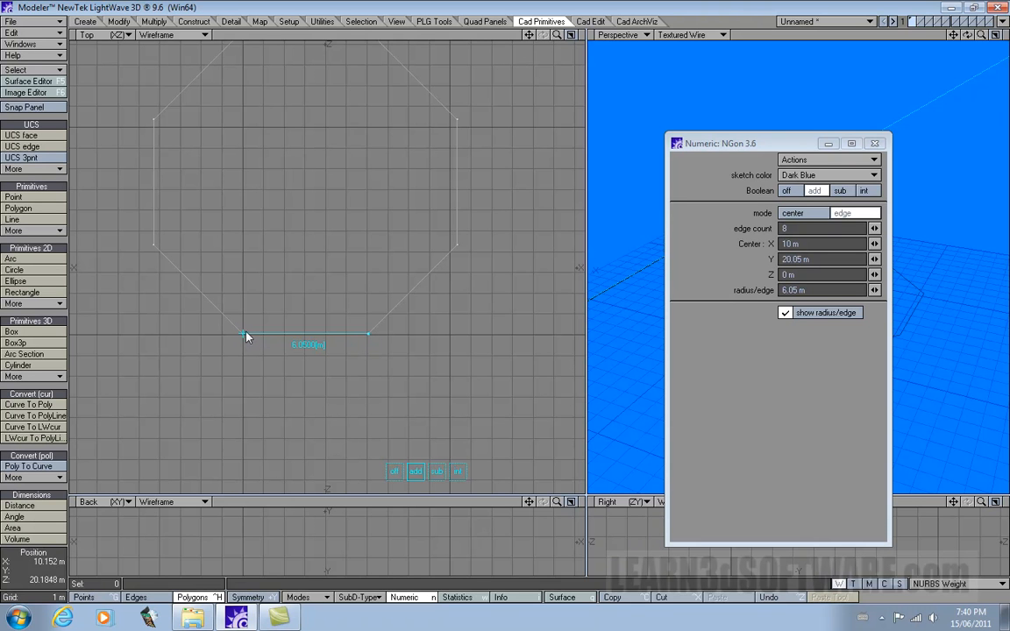
# Shorten the octagon's base edge to about 2.7 m, finish the octagon and delete it
pyautogui.moveTo(529, 36); pyautogui.dragTo(531, 92)
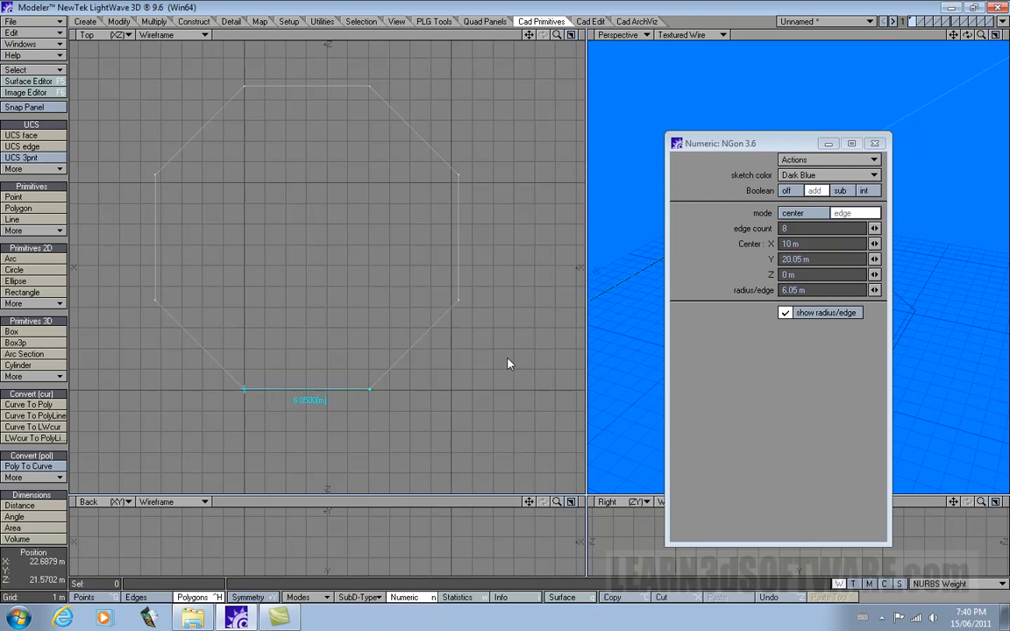
pyautogui.moveTo(370, 393); pyautogui.dragTo(301, 395)
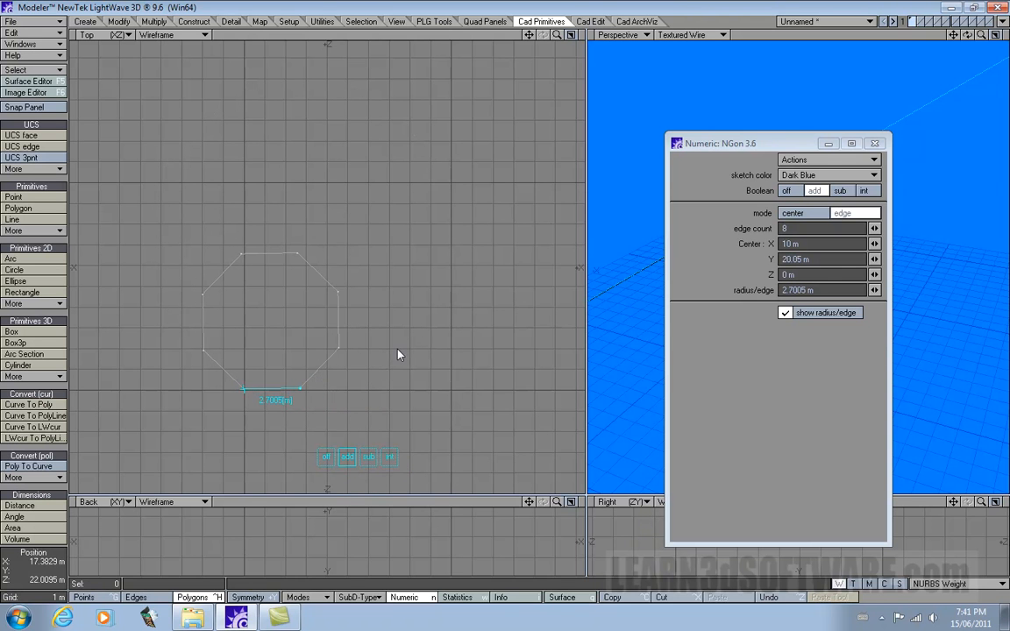
pyautogui.press('space')
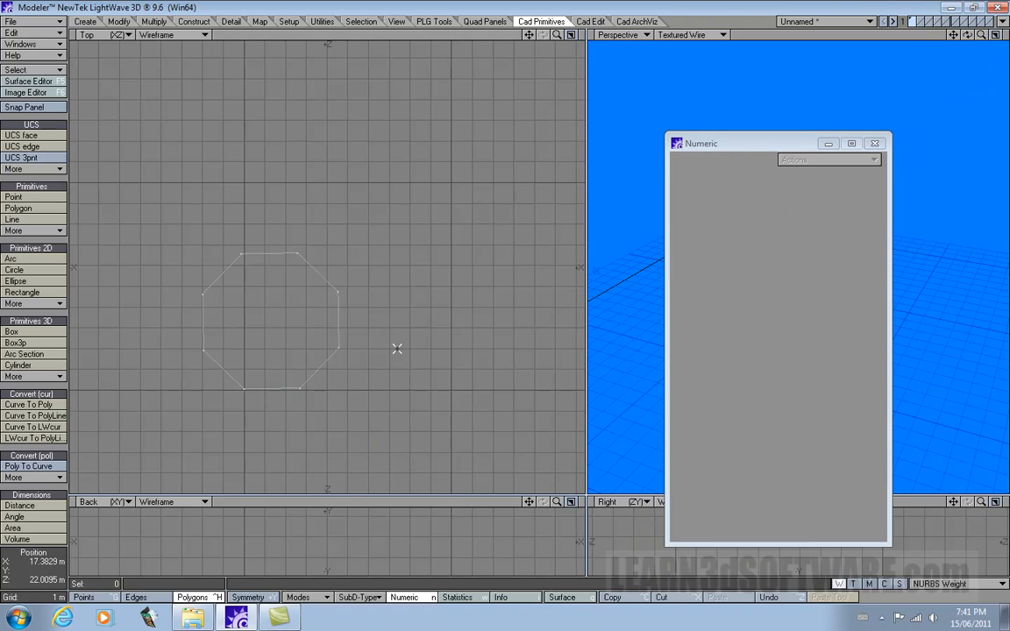
pyautogui.press('Delete')
# Draw an NGon in edge mode with edge count 5 and a horizontal base edge of about 4.05 m starting at X 10 m, Y 20 m
pyautogui.click(38, 305)
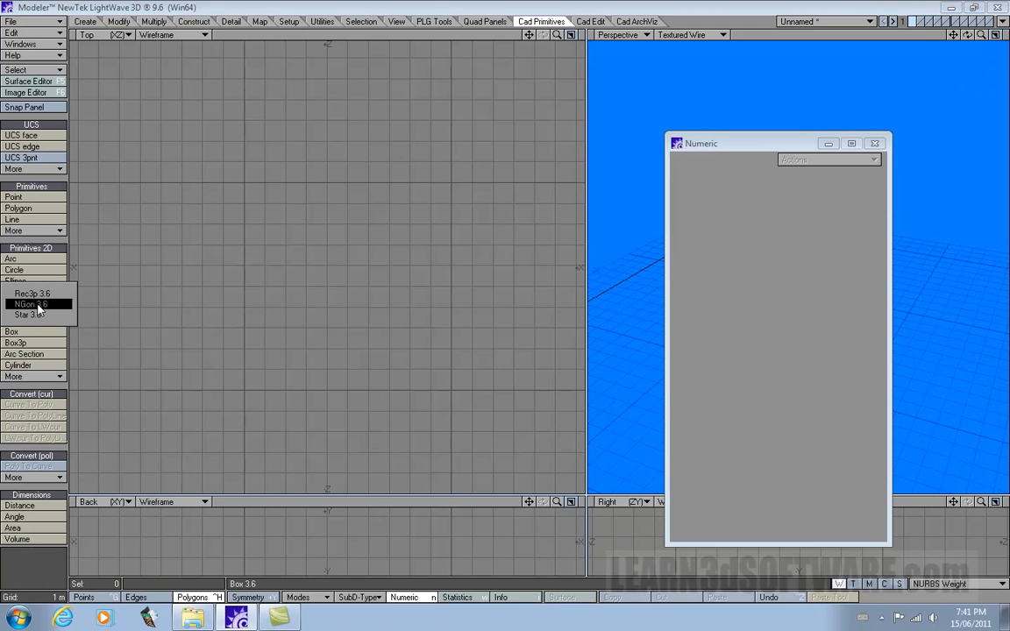
pyautogui.click(33, 304)
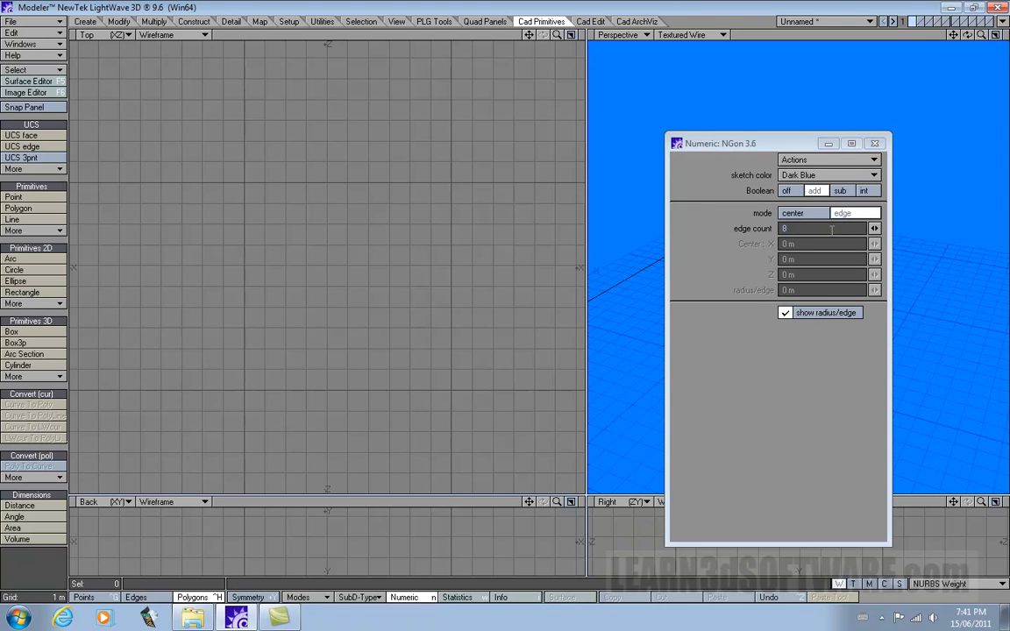
pyautogui.click(788, 229)
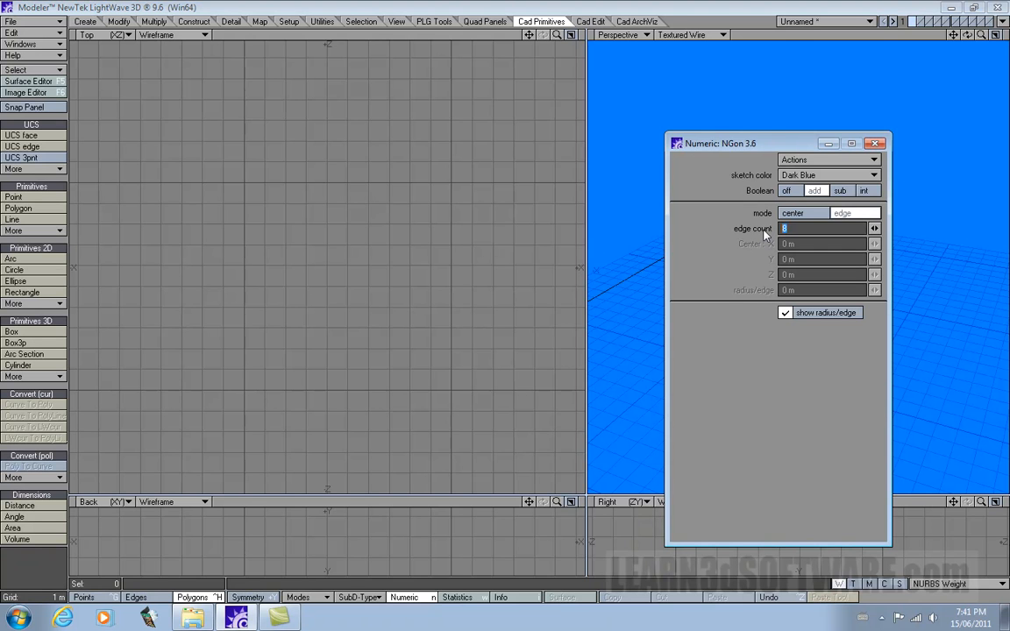
pyautogui.write('5')
pyautogui.press('Tab')
pyautogui.press('Return')
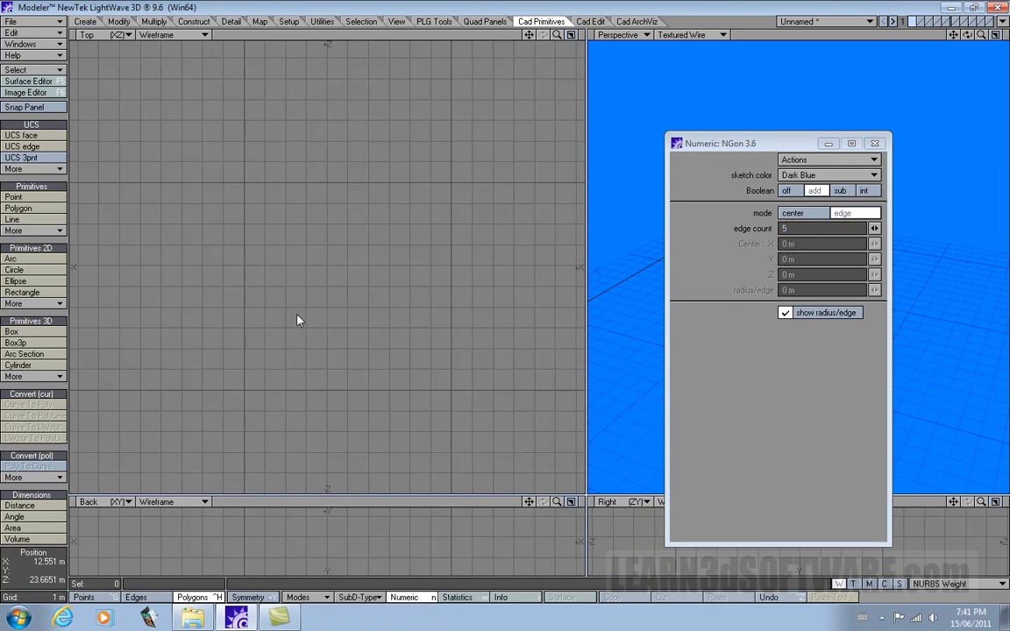
pyautogui.click(246, 397)
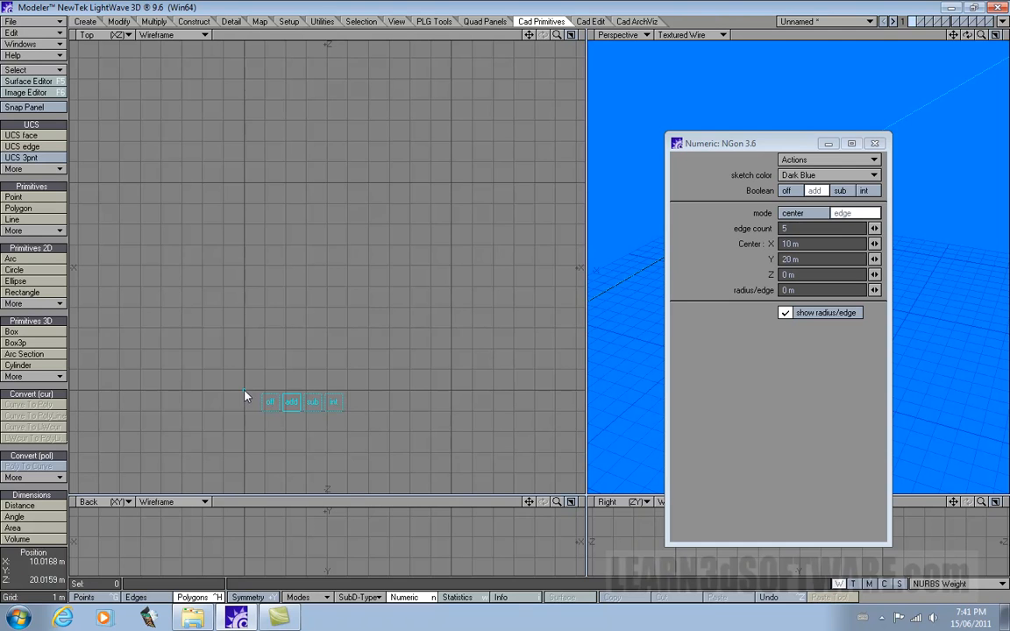
pyautogui.click(329, 397)
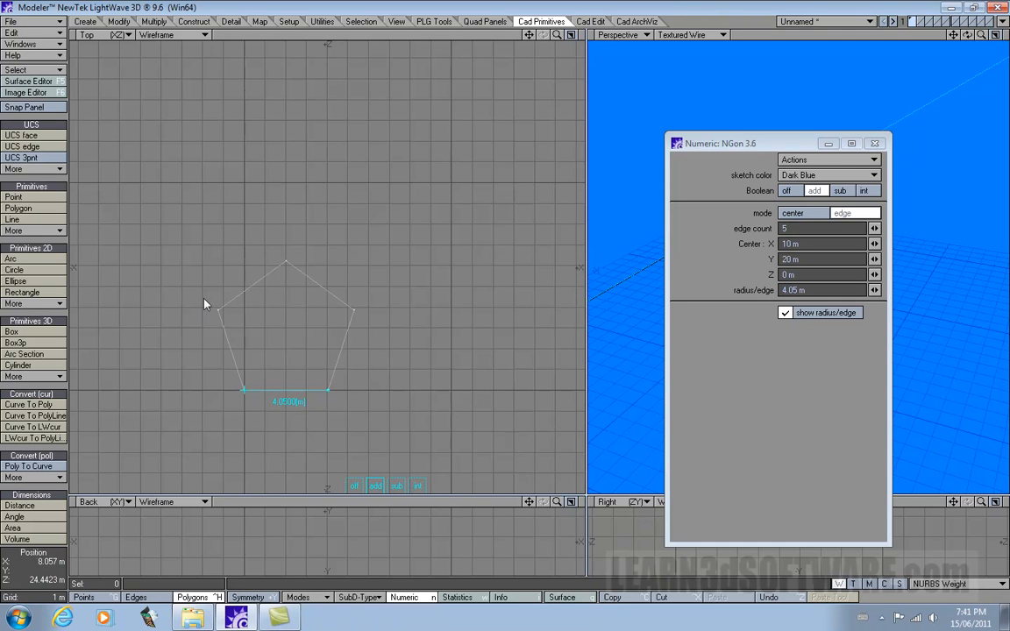
# Resize the pentagon by moving its base edge endpoints, ending with a horizontal edge of about 4.35 m starting at X 12.2 m, Y 20 m
pyautogui.moveTo(330, 390); pyautogui.dragTo(368, 396)
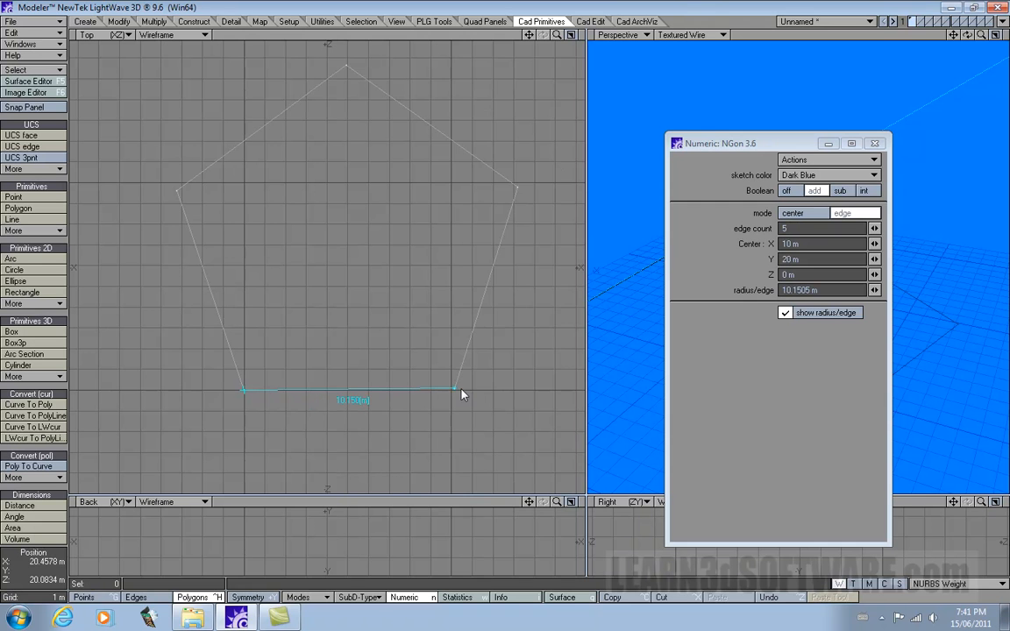
pyautogui.moveTo(455, 395); pyautogui.dragTo(426, 396)
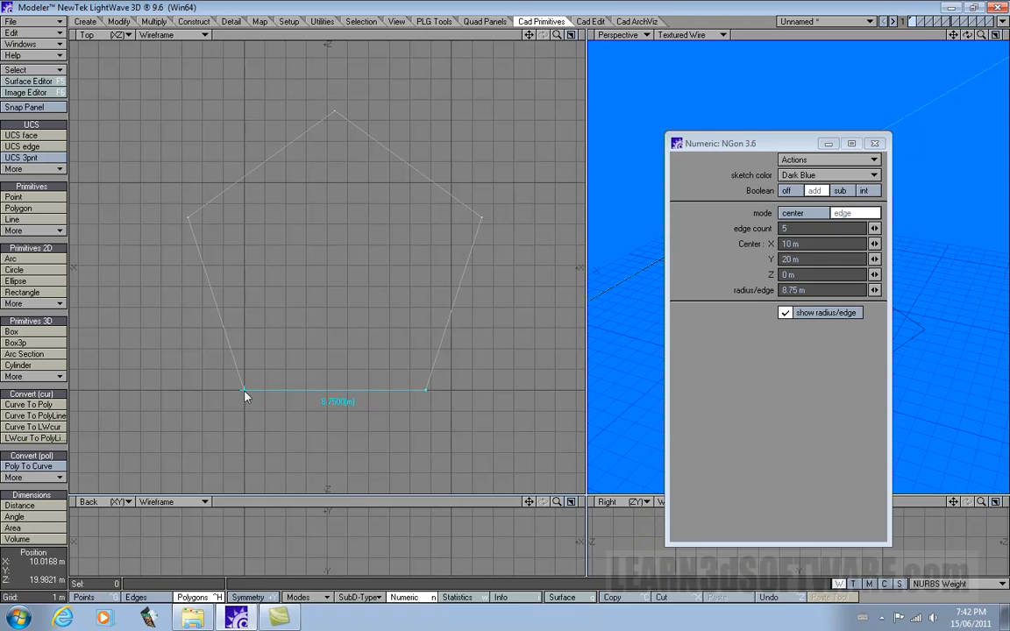
pyautogui.moveTo(244, 400)
pyautogui.mouseDown()
pyautogui.moveTo(326, 253)
pyautogui.moveTo(279, 399)
pyautogui.moveTo(221, 267)
pyautogui.moveTo(273, 281)
pyautogui.moveTo(245, 385)
pyautogui.mouseUp()
pyautogui.moveTo(419, 383); pyautogui.dragTo(325, 385)
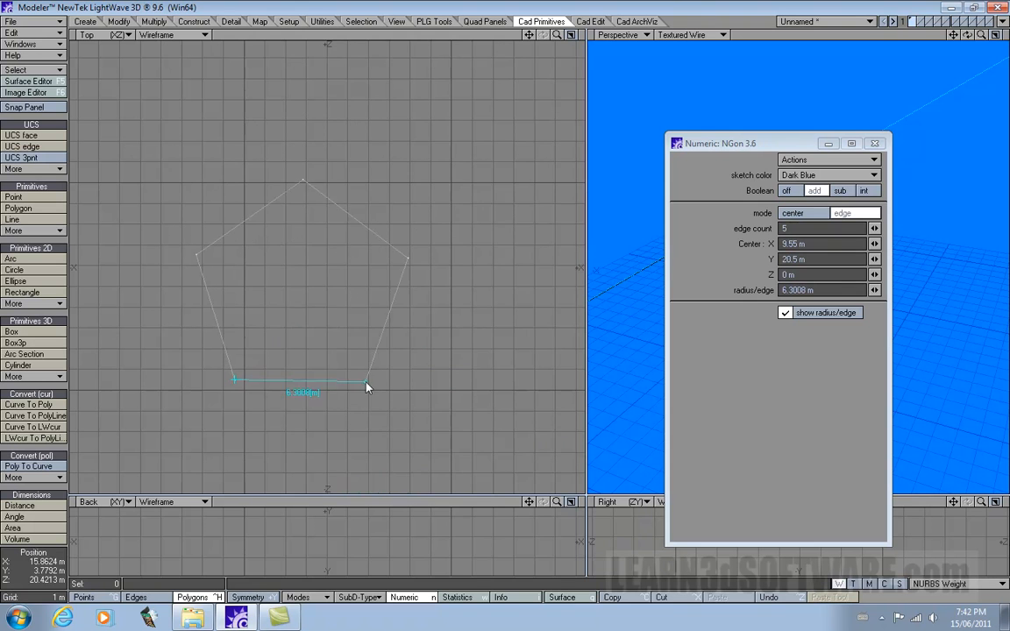
pyautogui.moveTo(238, 382); pyautogui.dragTo(292, 386)
pyautogui.moveTo(379, 387)
pyautogui.mouseDown()
pyautogui.moveTo(399, 399)
pyautogui.moveTo(380, 386)
pyautogui.mouseUp()
pyautogui.moveTo(292, 387); pyautogui.dragTo(292, 396)
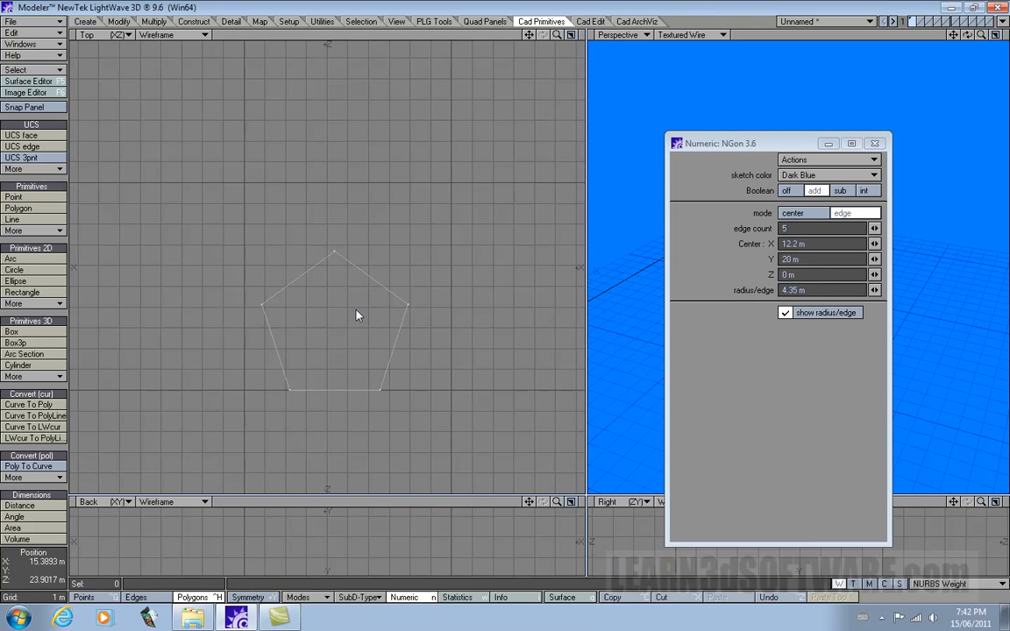
# Draw a second pentagon with an edge of about 3.3 m starting at X 15.1 m, Y 23.45 m, and subtract it from the first
pyautogui.moveTo(356, 312); pyautogui.dragTo(410, 357)
pyautogui.moveTo(356, 311)
pyautogui.mouseDown()
pyautogui.moveTo(358, 333)
pyautogui.moveTo(370, 322)
pyautogui.moveTo(349, 324)
pyautogui.mouseUp()
pyautogui.click(840, 190)
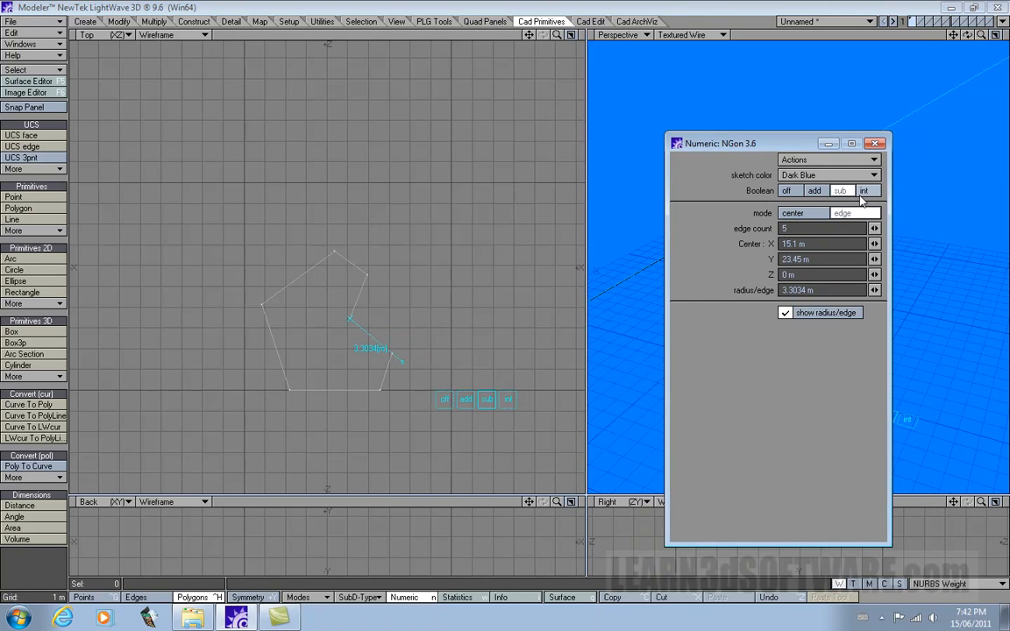
# Switch the second pentagon to Boolean intersect, turn Boolean off and finish it as a separate overlapping polygon
pyautogui.click(864, 192)
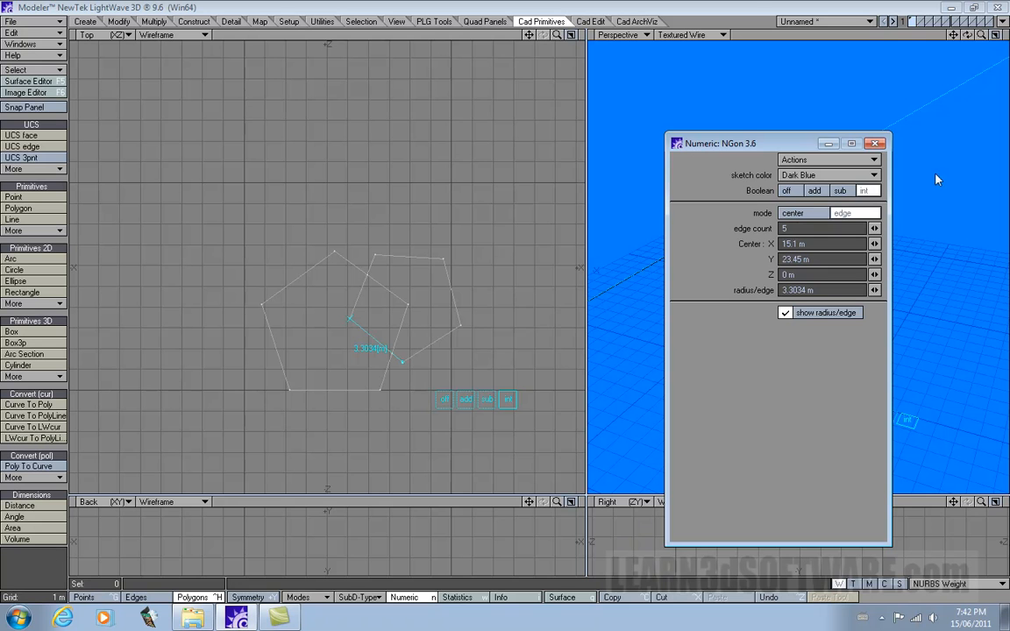
pyautogui.click(784, 192)
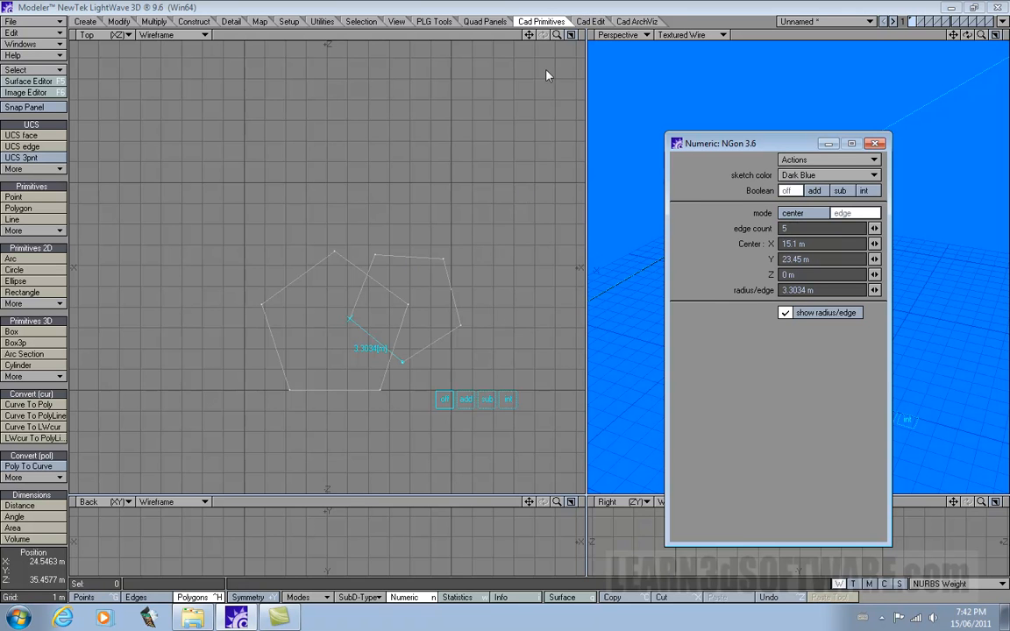
pyautogui.moveTo(557, 35)
pyautogui.mouseDown()
pyautogui.moveTo(531, 35)
pyautogui.moveTo(586, 35)
pyautogui.moveTo(529, 31)
pyautogui.moveTo(508, 2)
pyautogui.mouseUp()
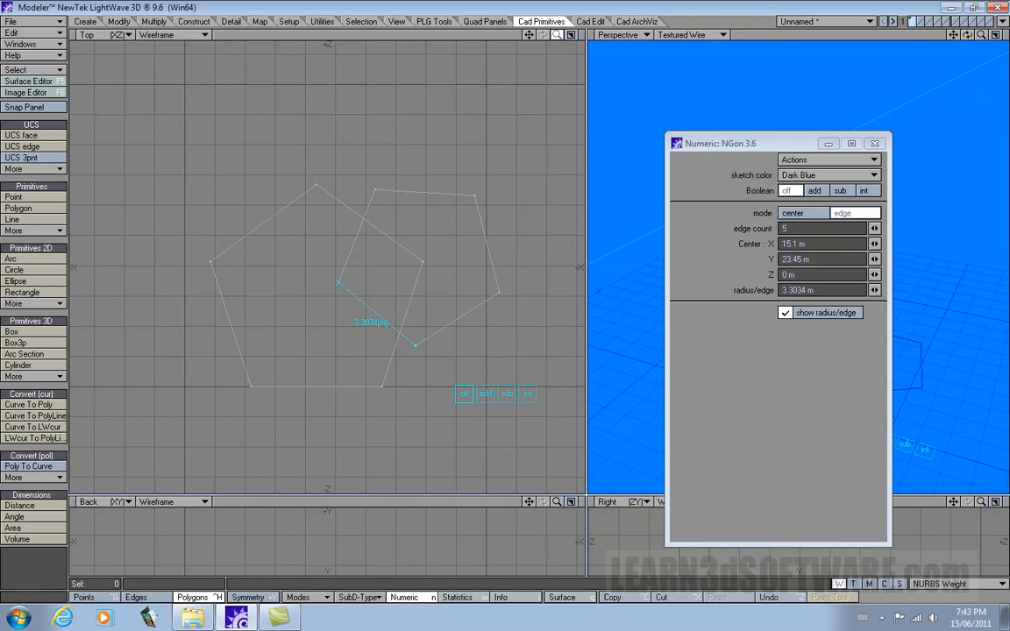
pyautogui.moveTo(556, 35)
pyautogui.mouseDown()
pyautogui.moveTo(532, 35)
pyautogui.moveTo(556, 35)
pyautogui.mouseUp()
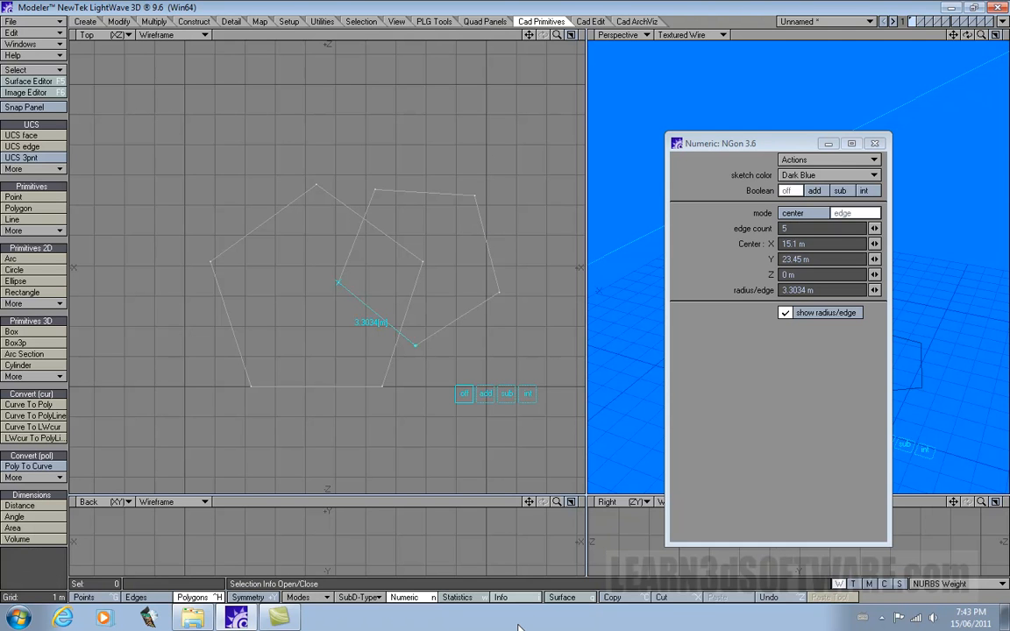
pyautogui.press('space')
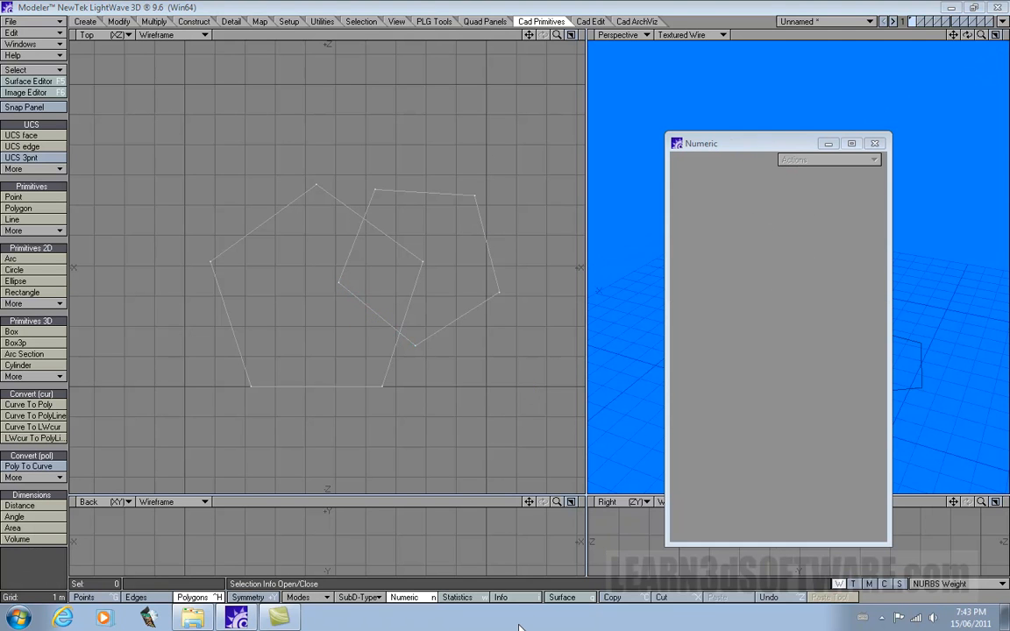